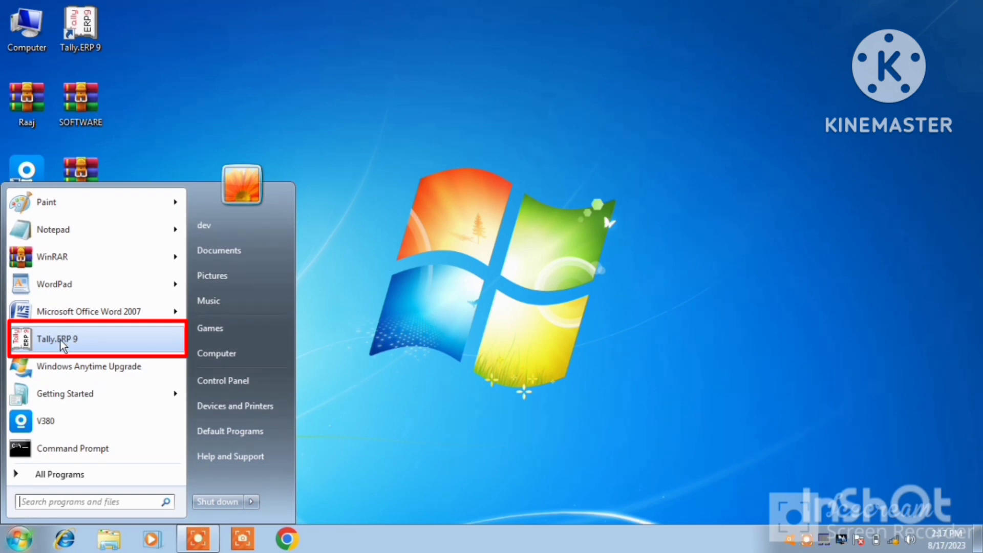
Step: Dismiss the Start menu and launch Tally.ERP 9 from its desktop icon
left_click(477, 206)
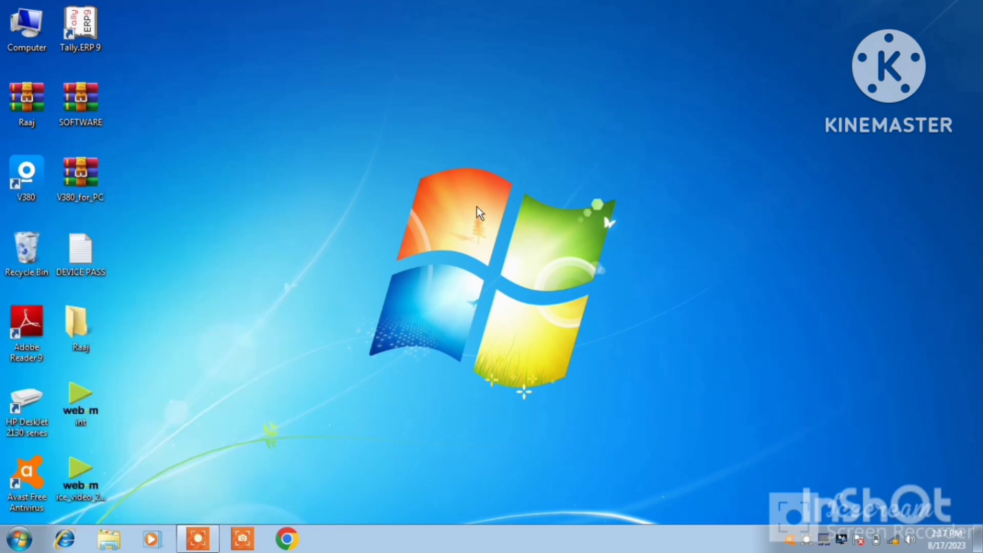
double_click(89, 41)
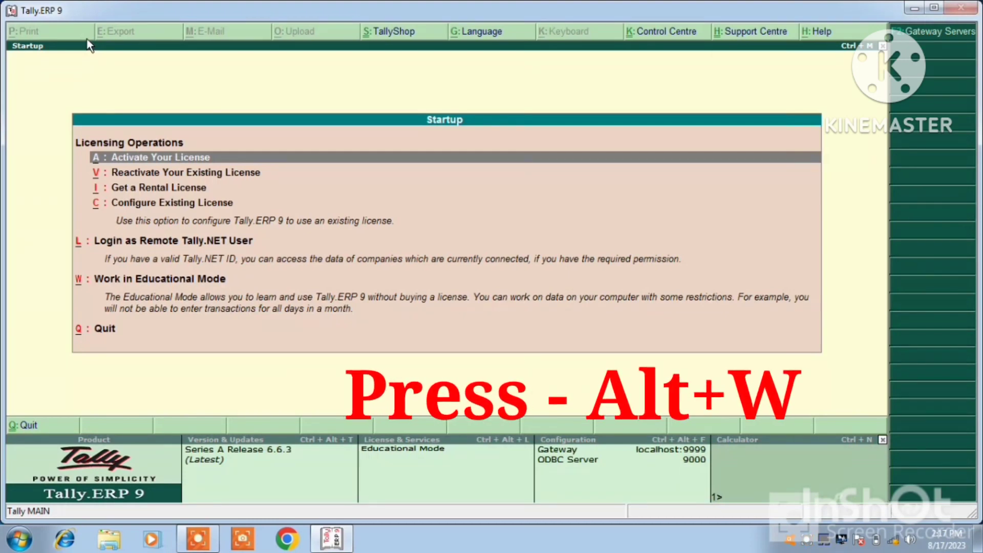
Step: Work in Educational Mode and decline the quit prompt to stay at the Gateway of Tally
key("alt+w")
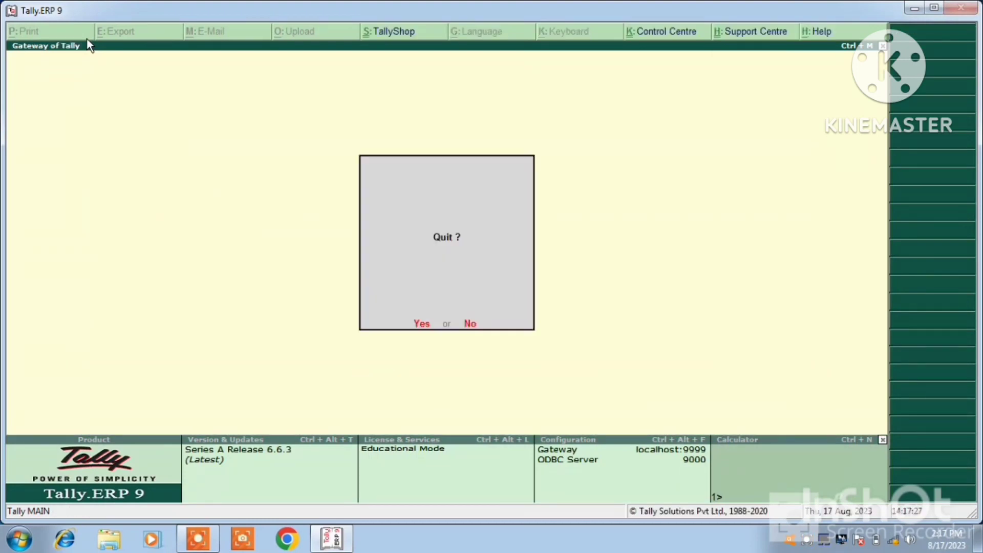
key("n")
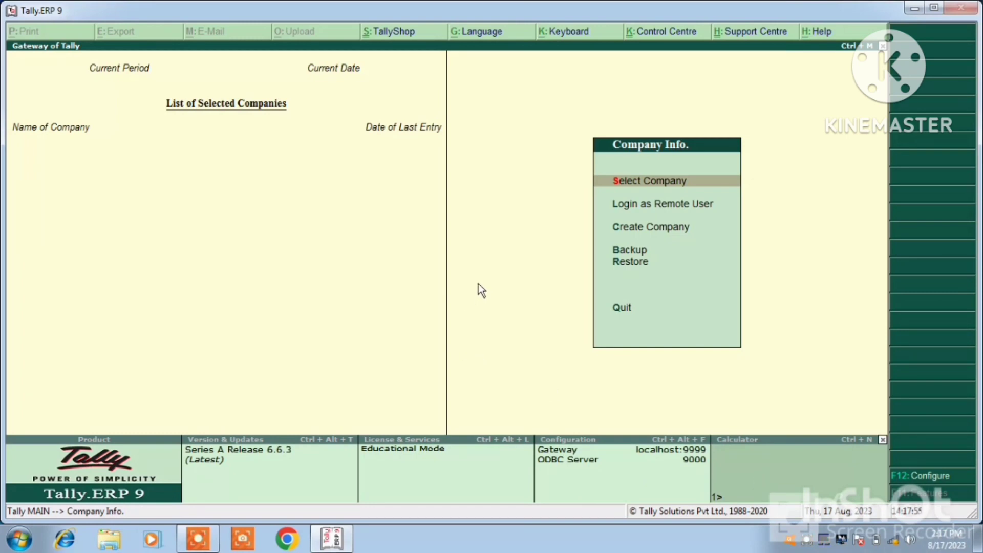
Step: Create company 'Mohan Pvt. Ltd.', keep the matching mailing name, and enter the company's address
left_click(667, 230)
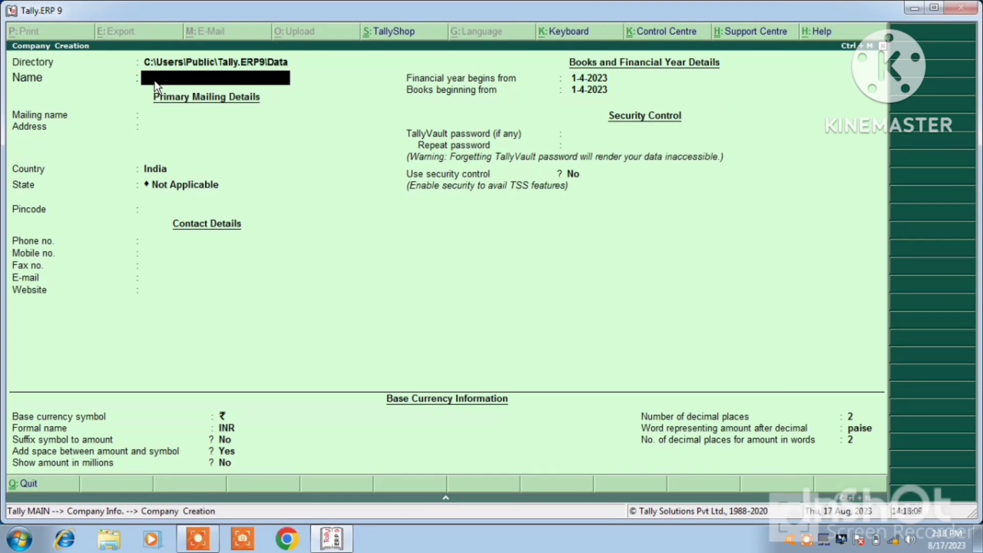
type("Mohan Pvt. Ltd.")
key("Return")
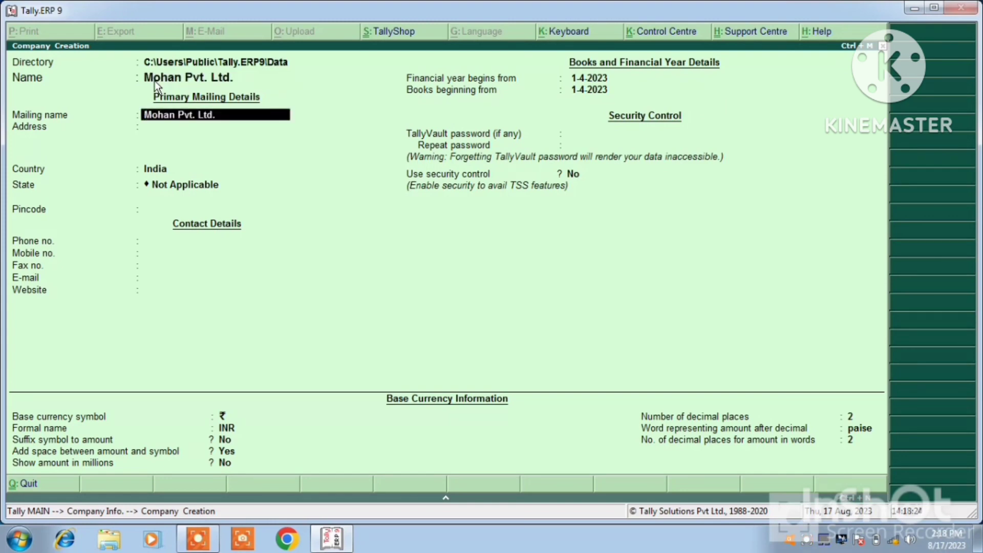
key("Return")
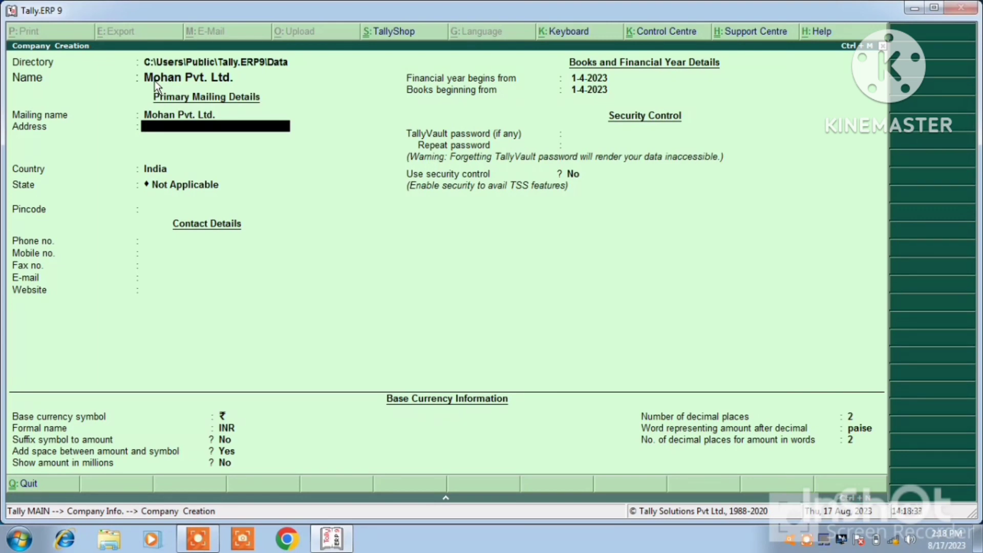
type("Kanpur Nagar")
key("Return")
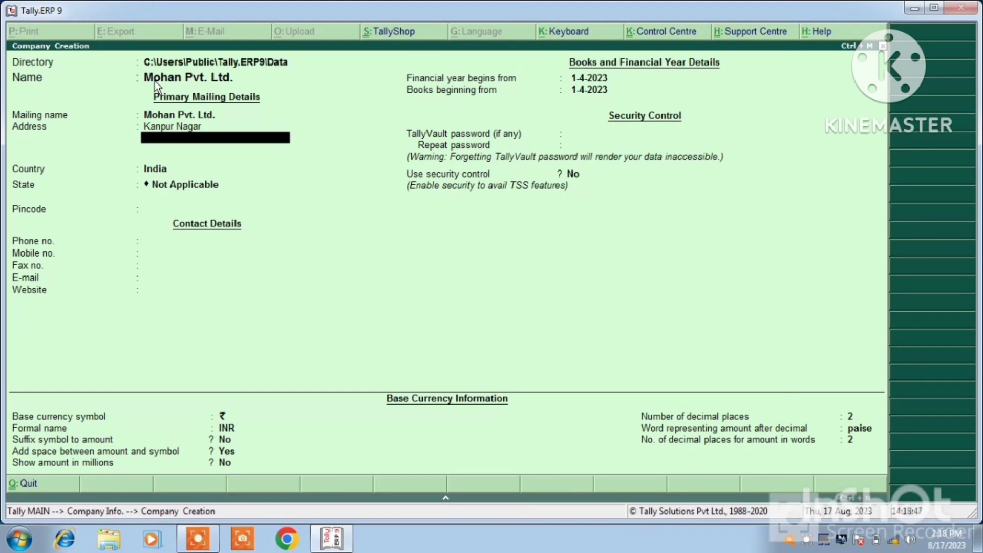
key("Return")
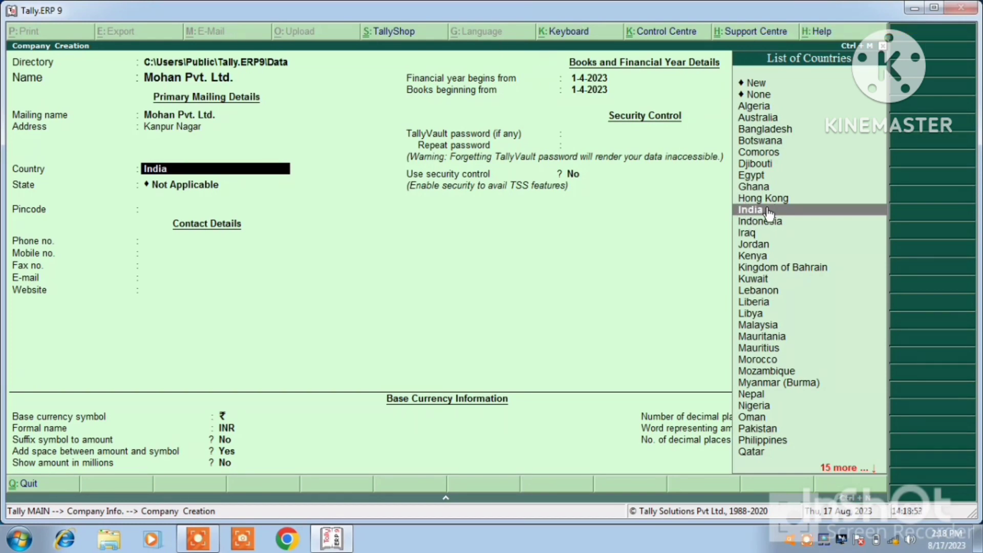
Step: Keep India as the country and pick Uttar Pradesh as the state
left_click(767, 216)
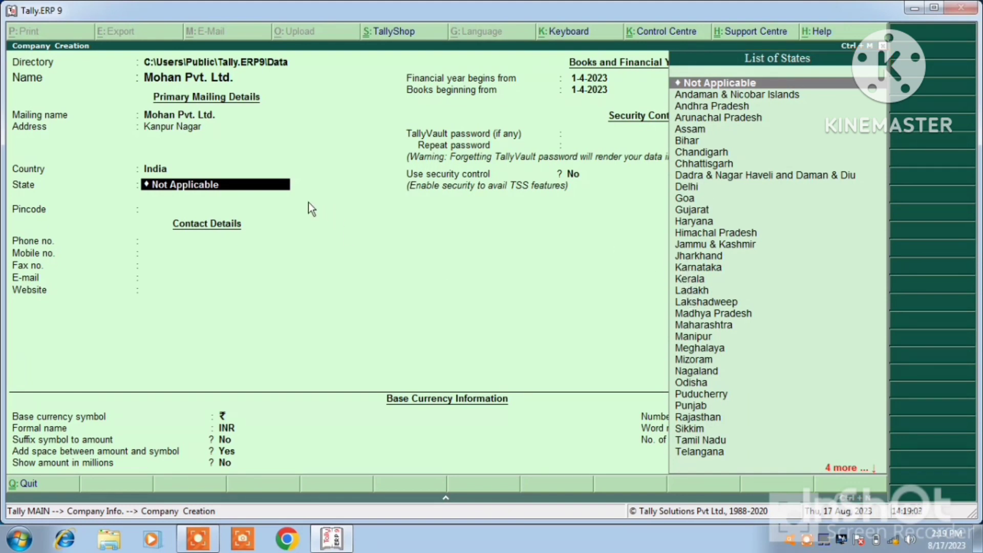
type("U")
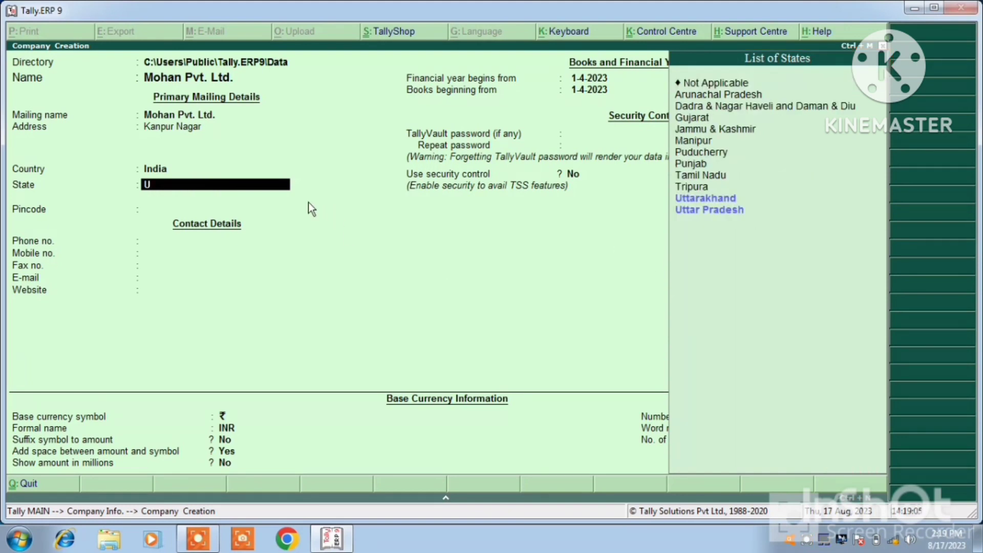
type("tta")
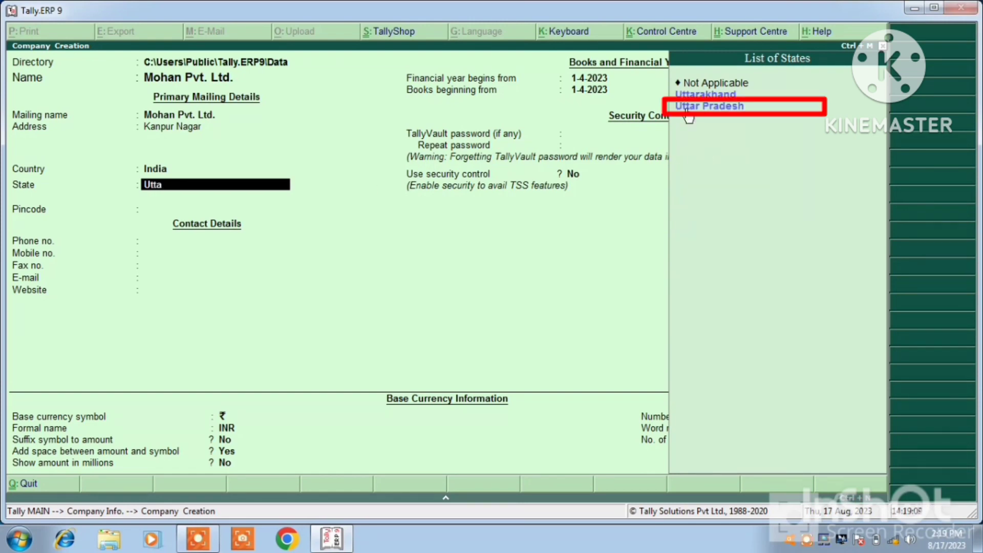
left_click(715, 109)
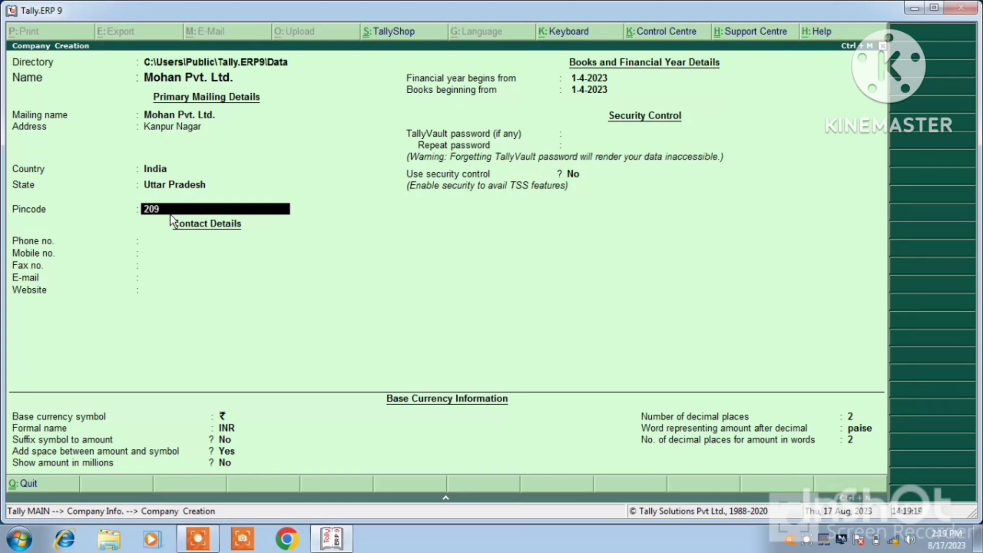
Step: Fill the pincode, landline phone and mobile number fields with the company's details
type("209406")
key("Return")
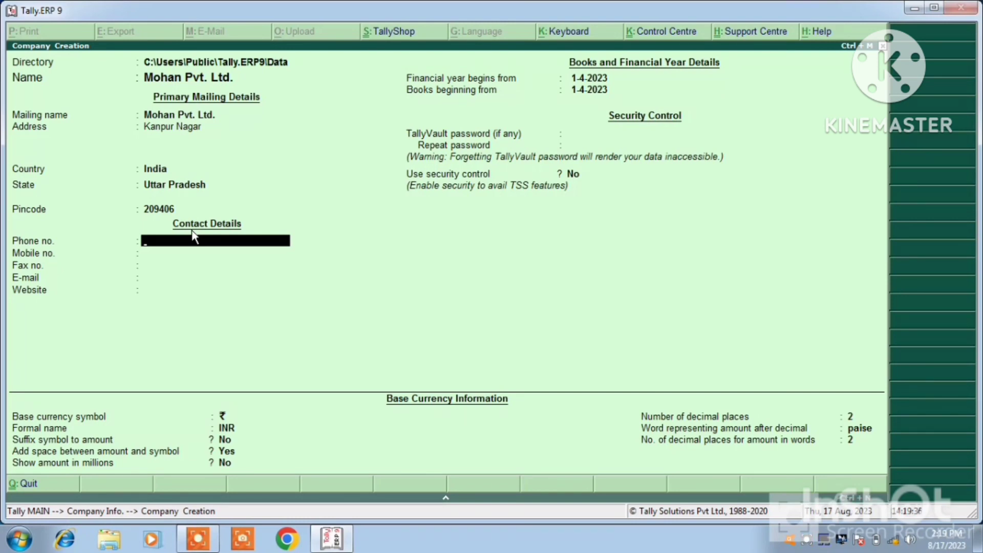
key("Return")
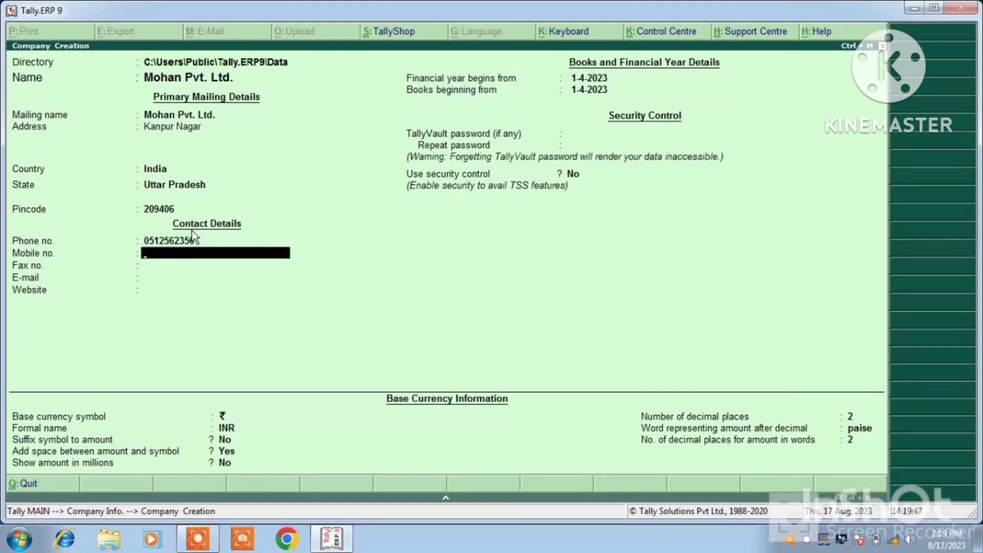
key("Return")
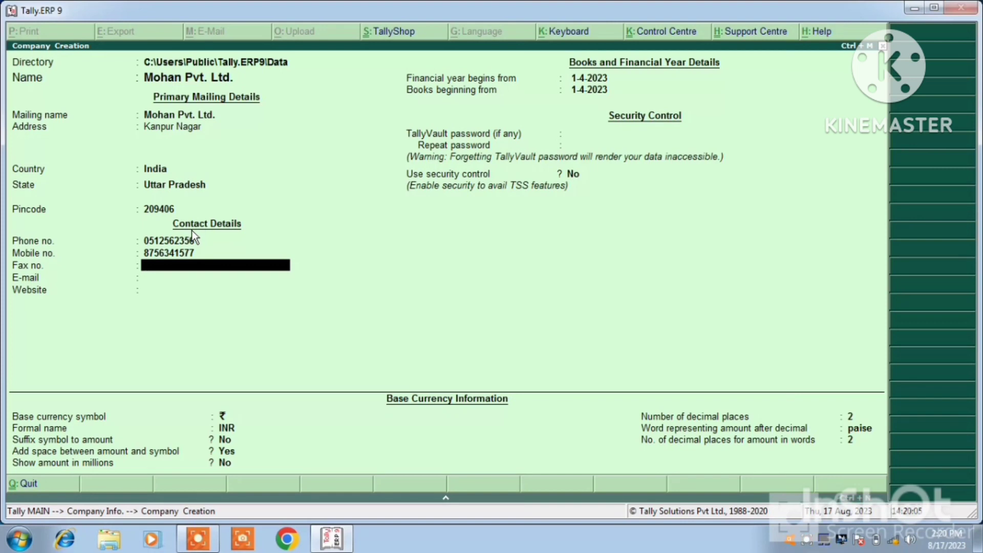
key("Return")
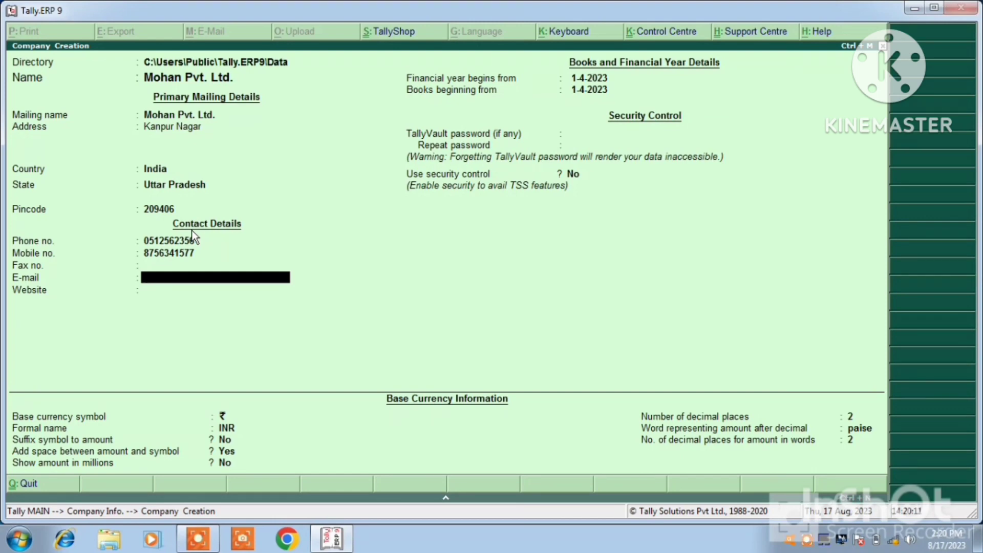
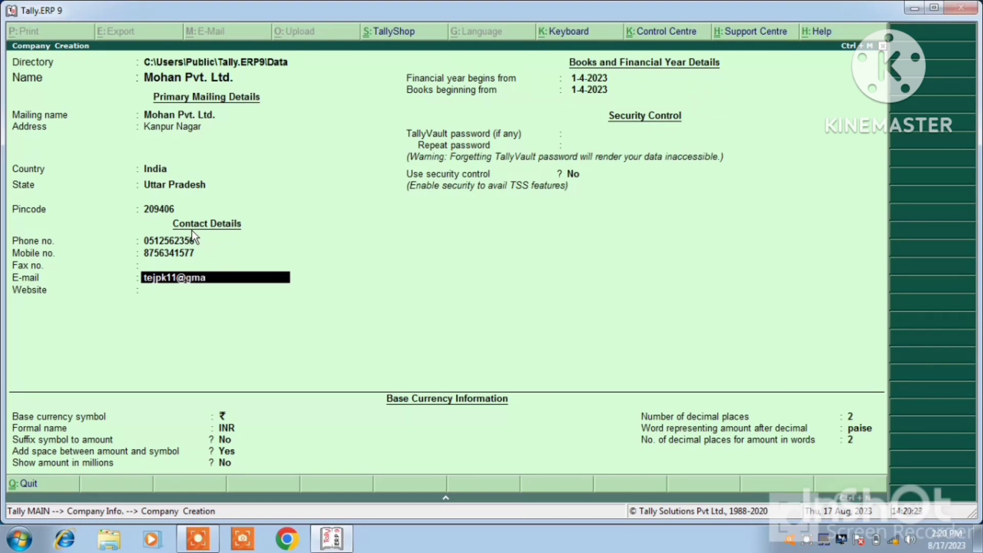
key("Return")
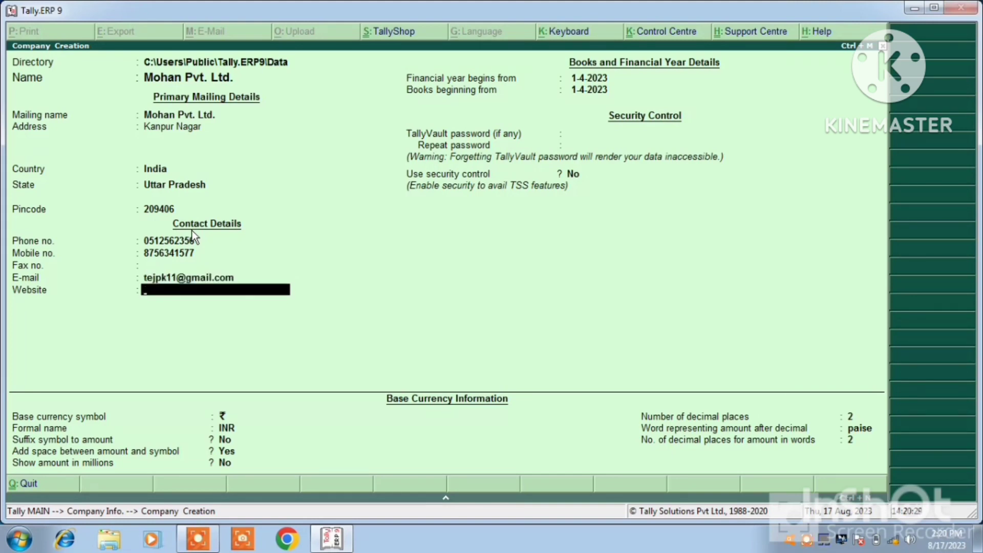
type("www.mohanpvt")
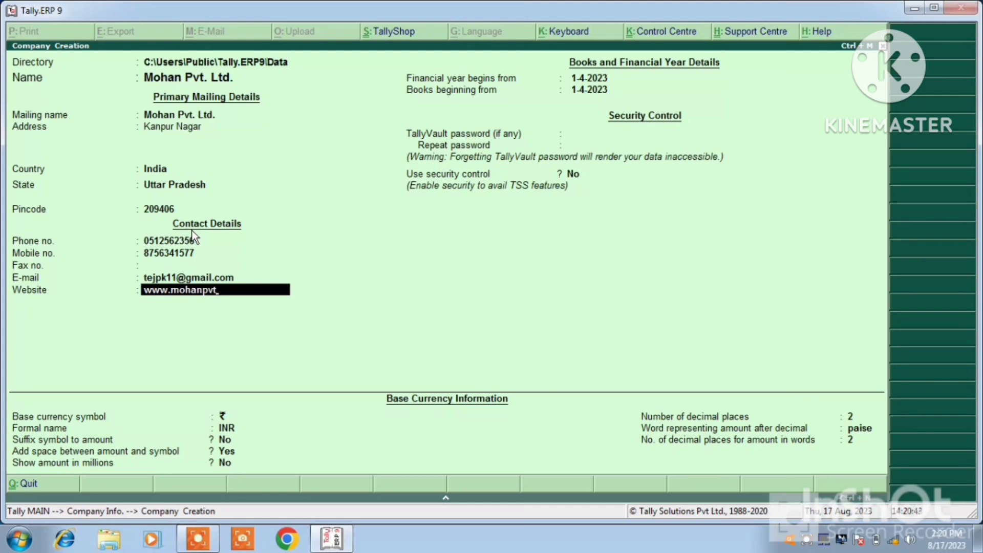
type("ltd.com")
key("Return")
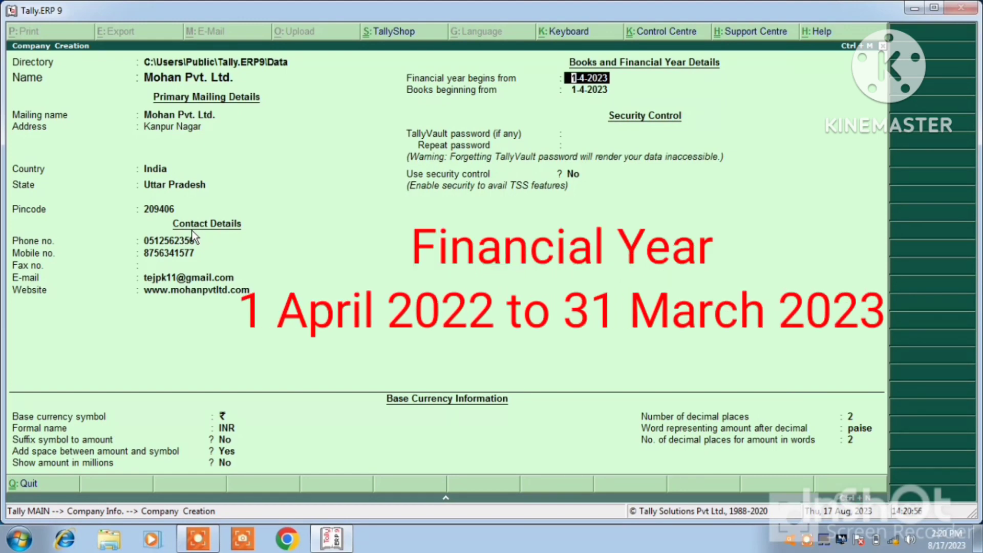
Step: Accept 1-4-2023 for both the financial year start and books beginning dates
key("Return")
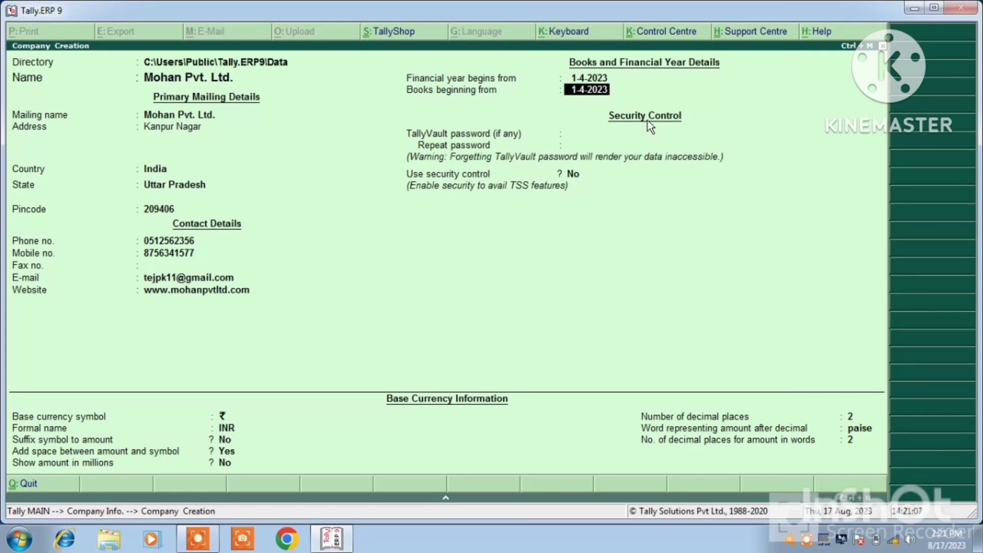
key("Return")
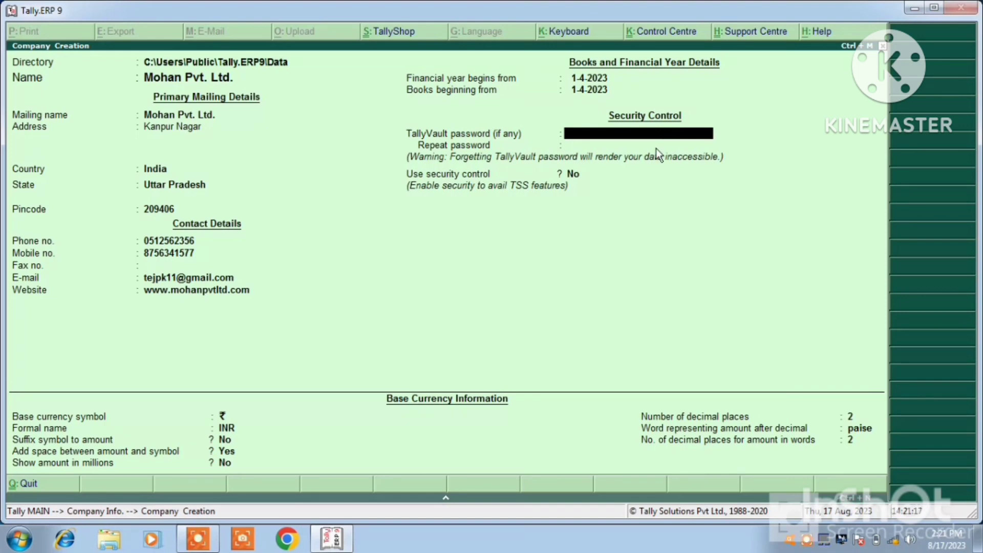
Step: Skip TallyVault, enable security control, and set the administrator name and password, repeated to confirm
key("Return")
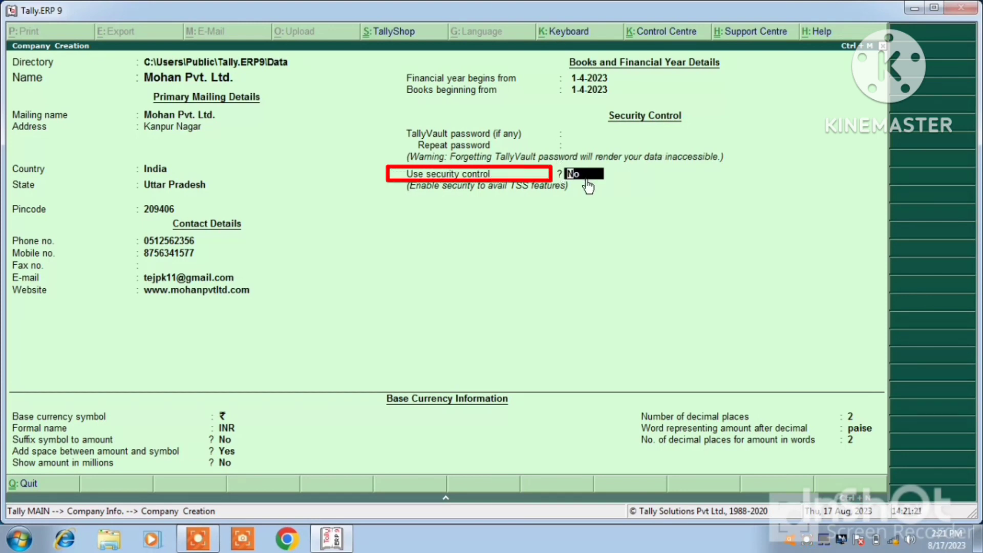
type("y")
key("Return")
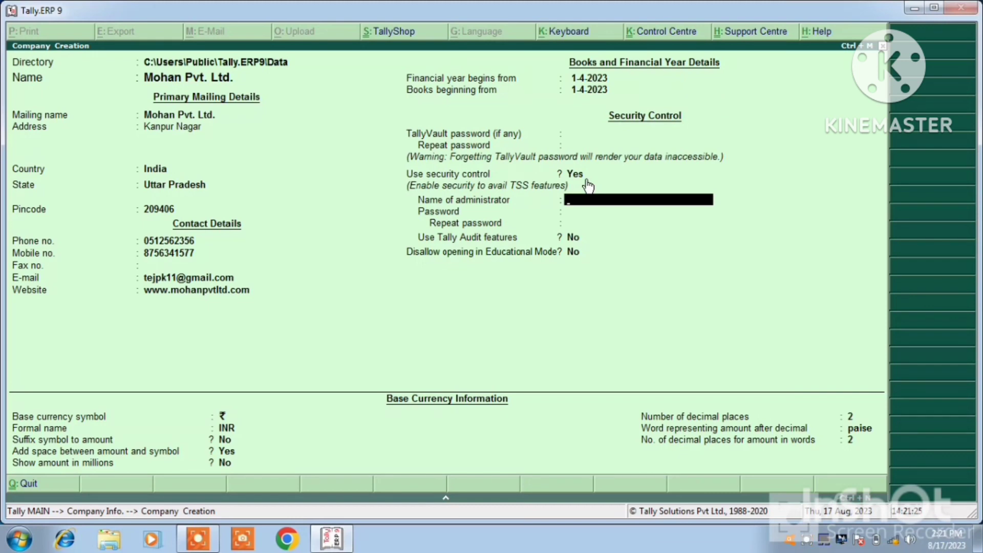
type("mohan")
key("Return")
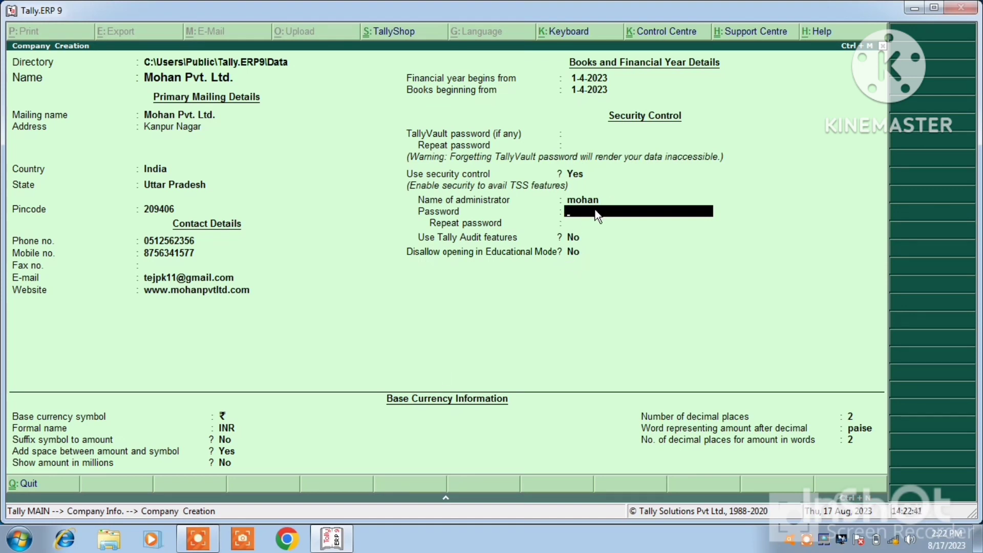
type("*")
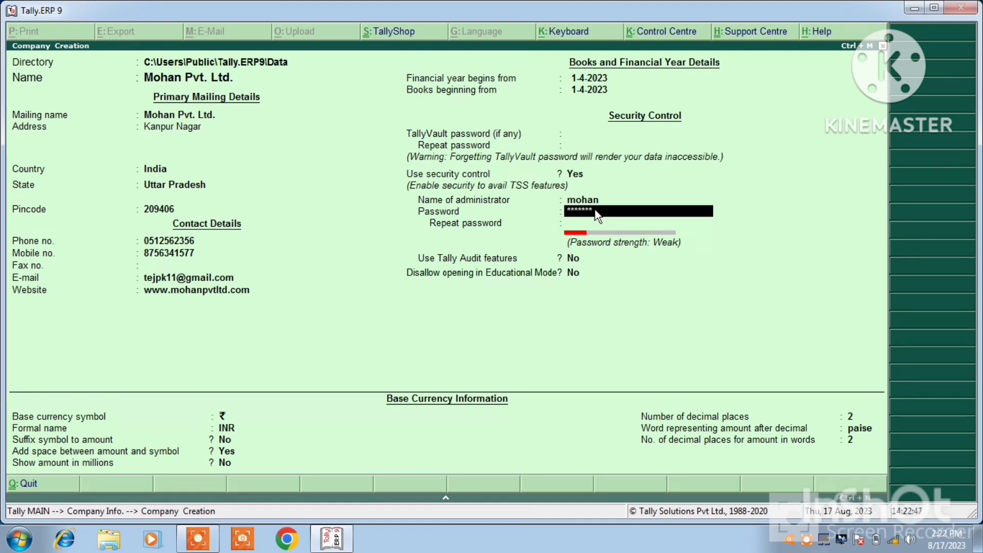
type("***")
left_click(598, 221)
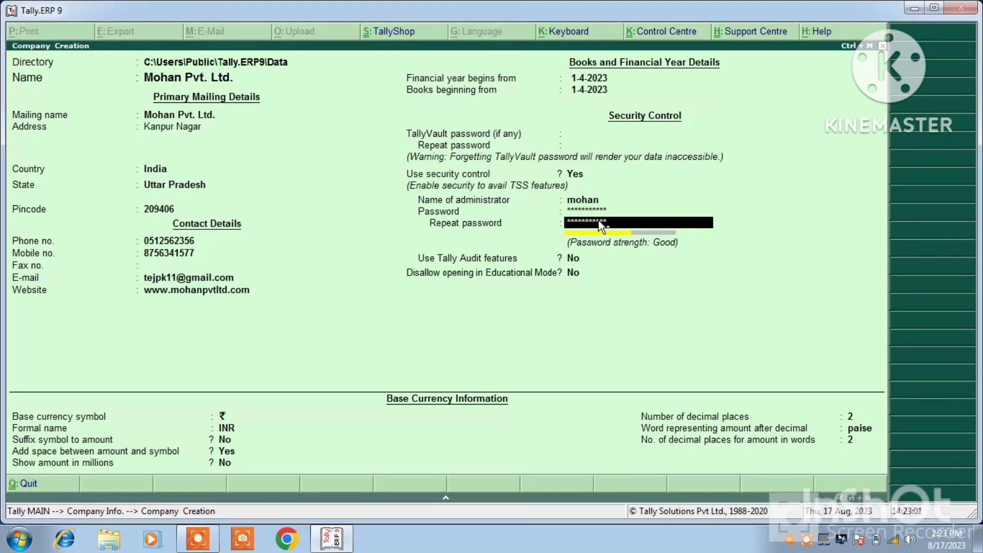
key("Return")
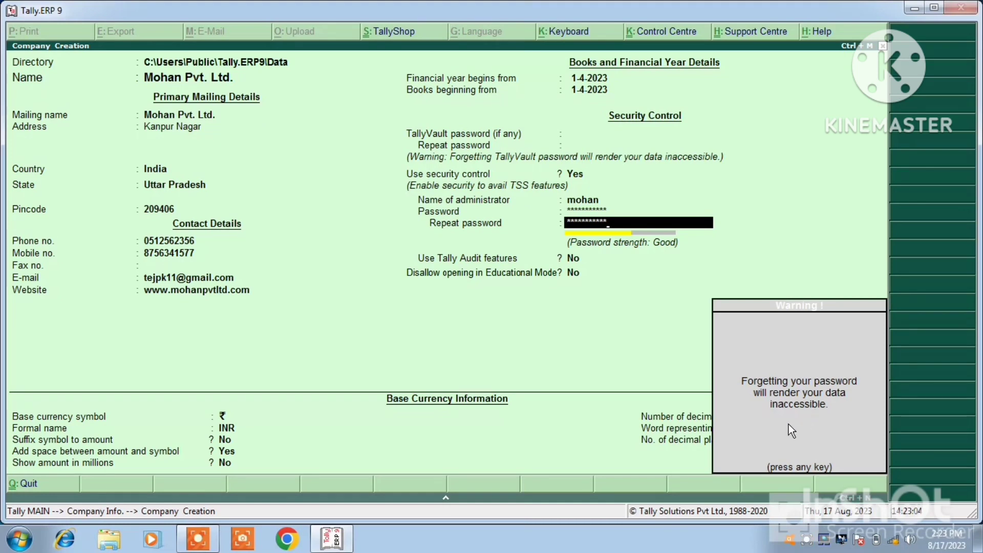
Step: Keep Tally Audit off and base currency ₹/INR with 2 decimals and paise
key("Return")
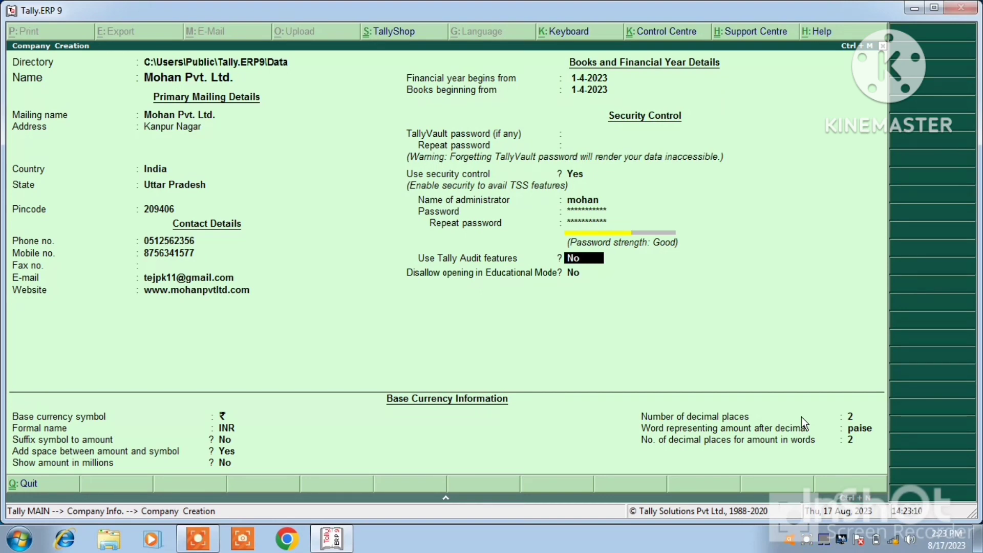
key("Return")
key("Return")
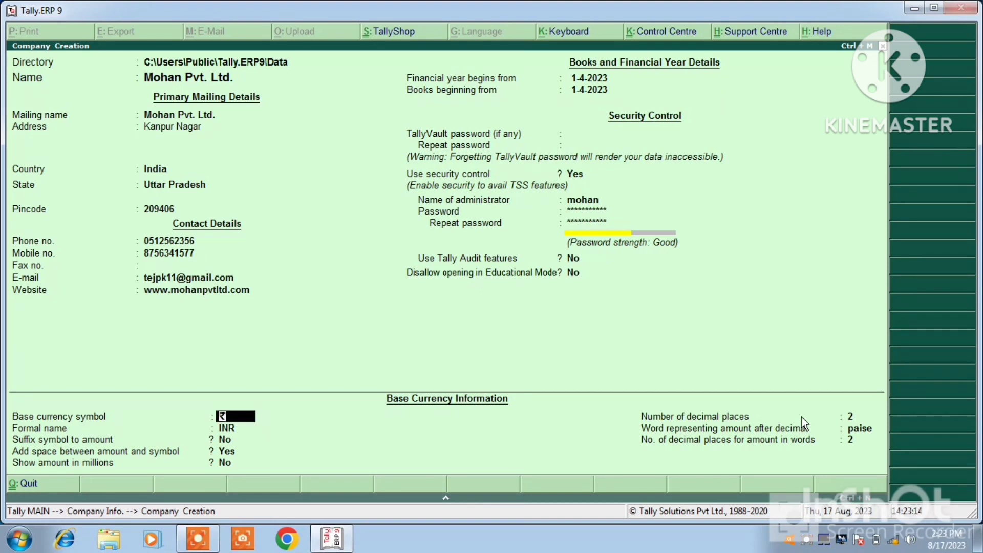
key("Return")
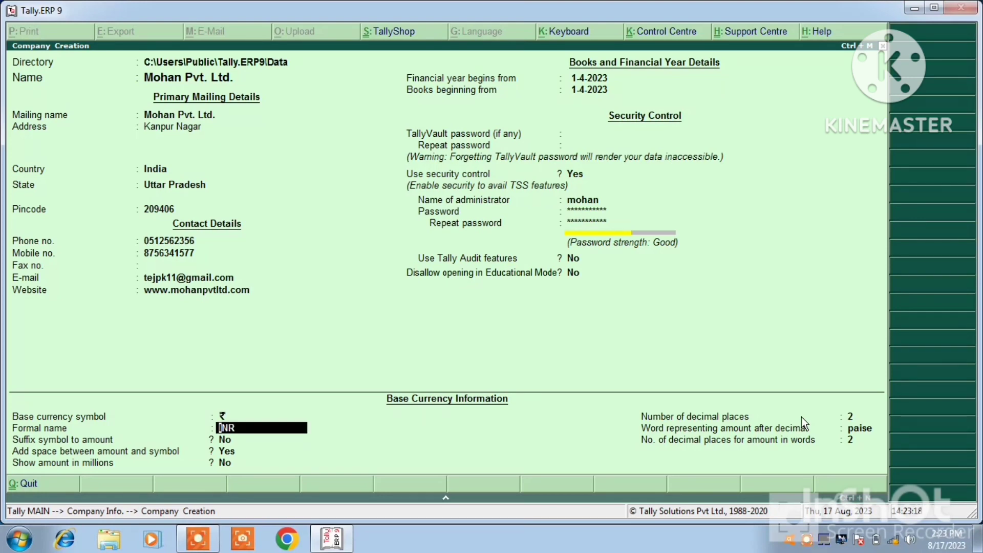
key("Return")
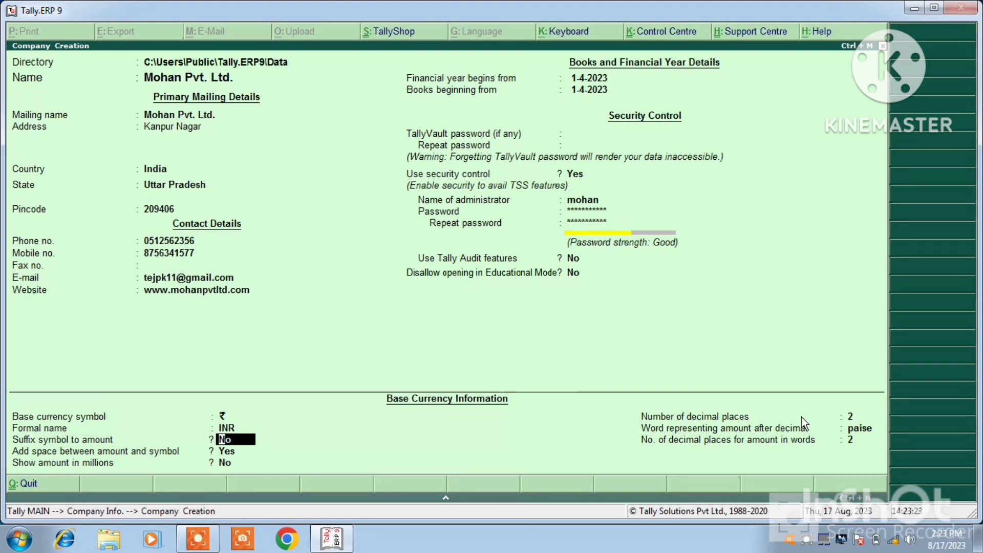
key("Return")
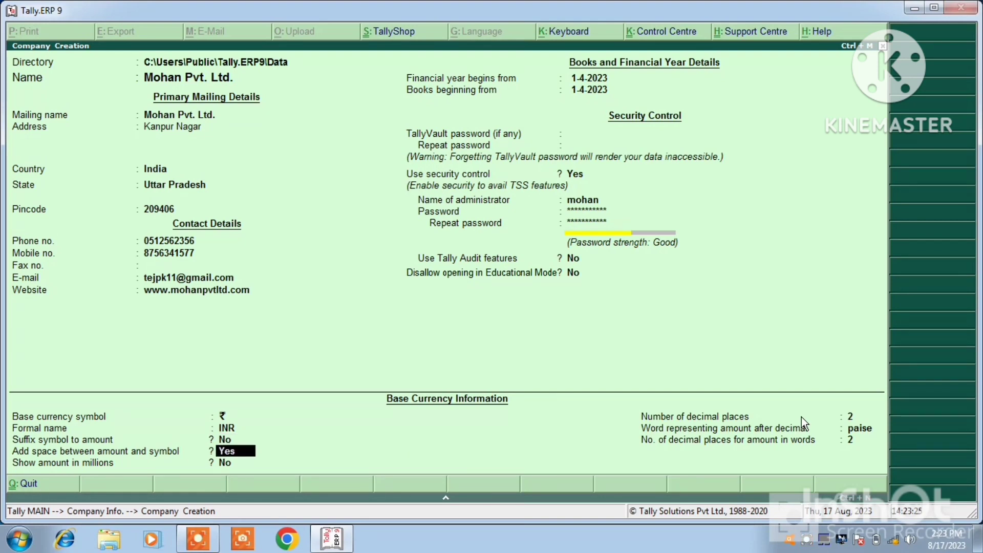
key("Return")
key("Return")
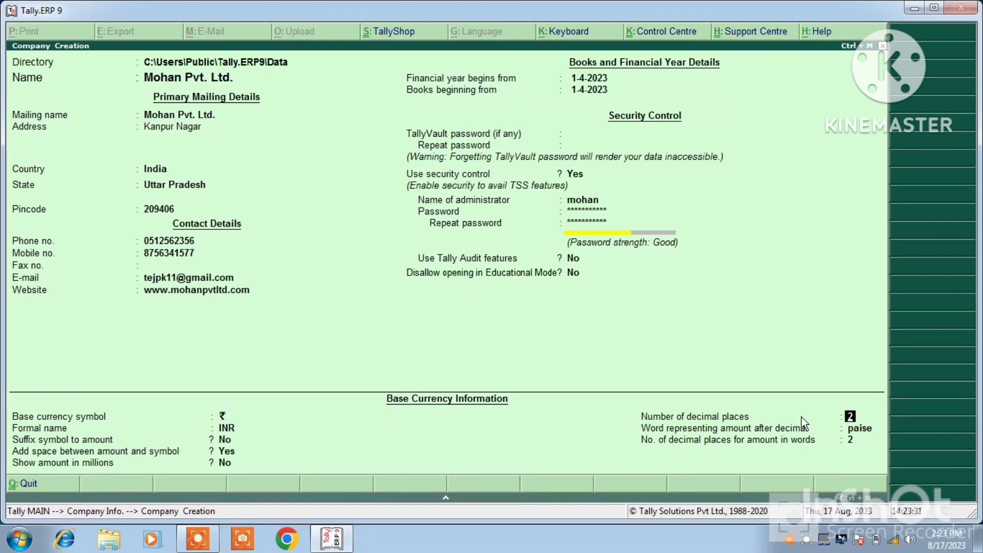
key("Return")
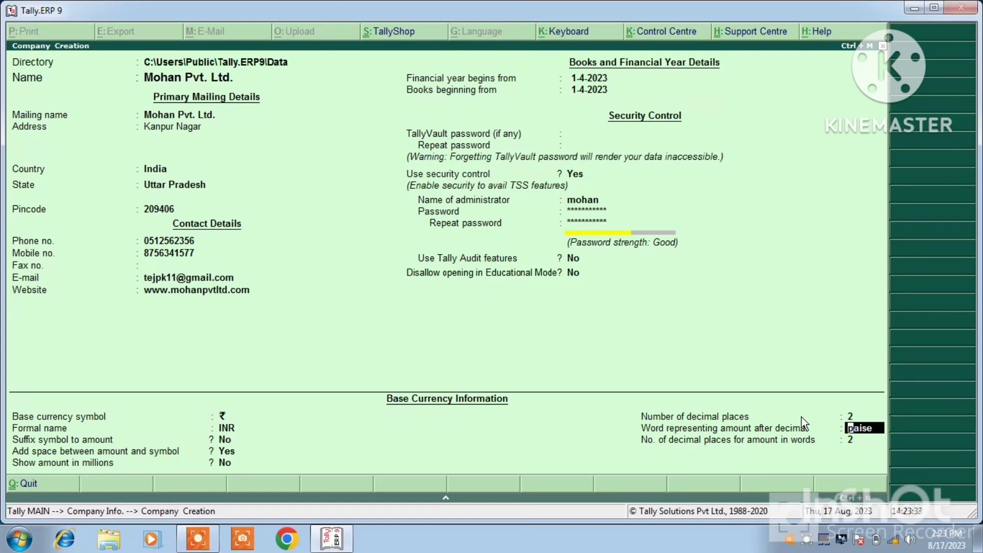
key("Return")
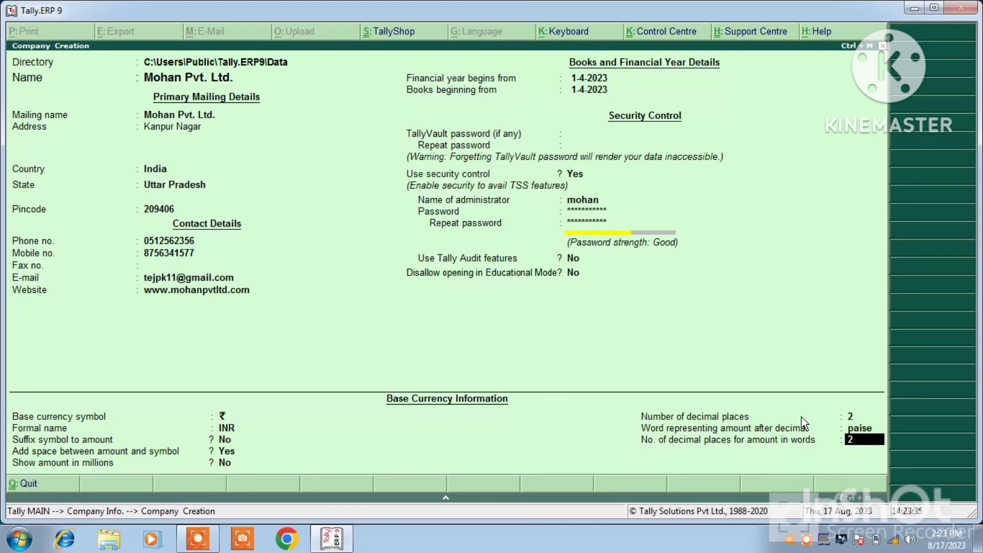
key("Return")
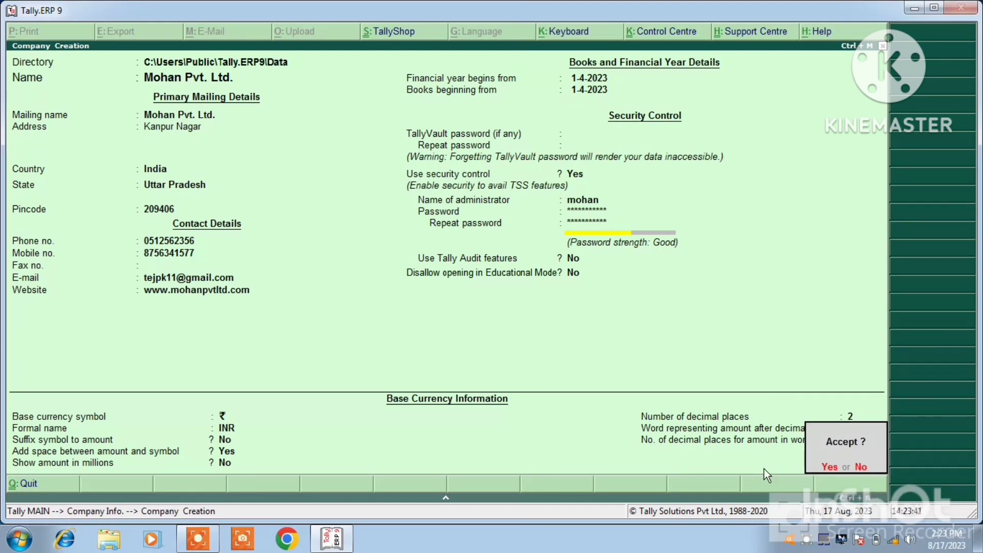
Step: Save the company, log in with the administrator user name and password, and decline quitting
key("y")
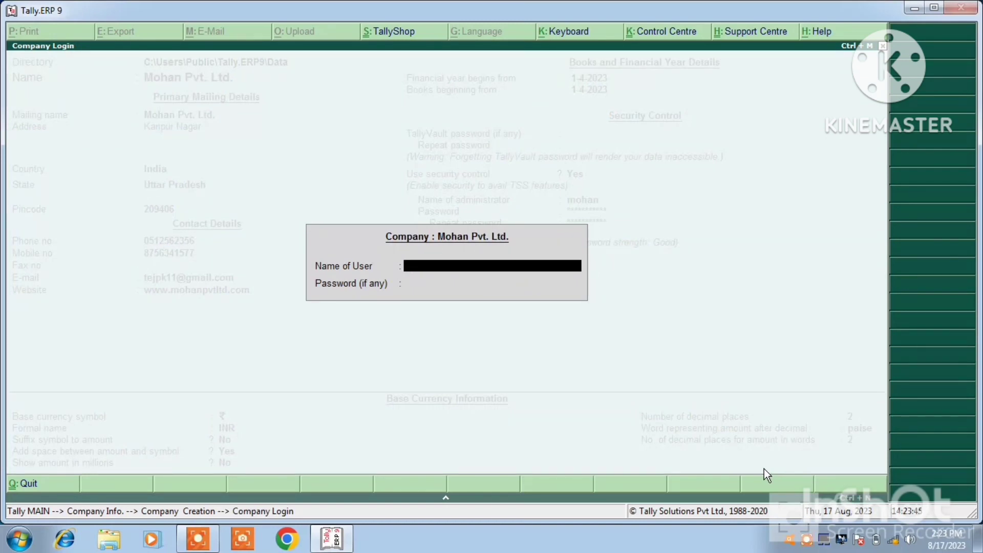
type("mo")
type("han")
key("Return")
type("***")
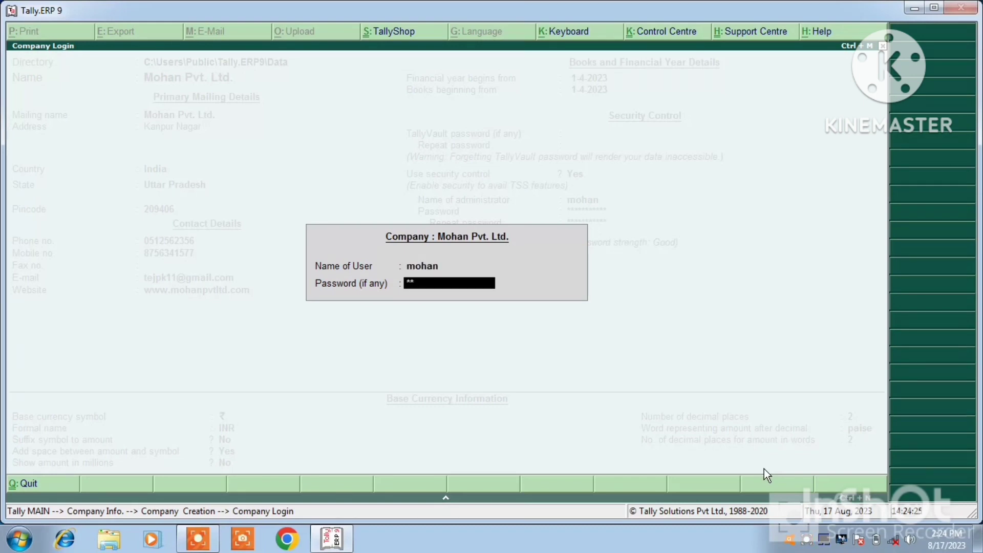
type("****")
key("Return")
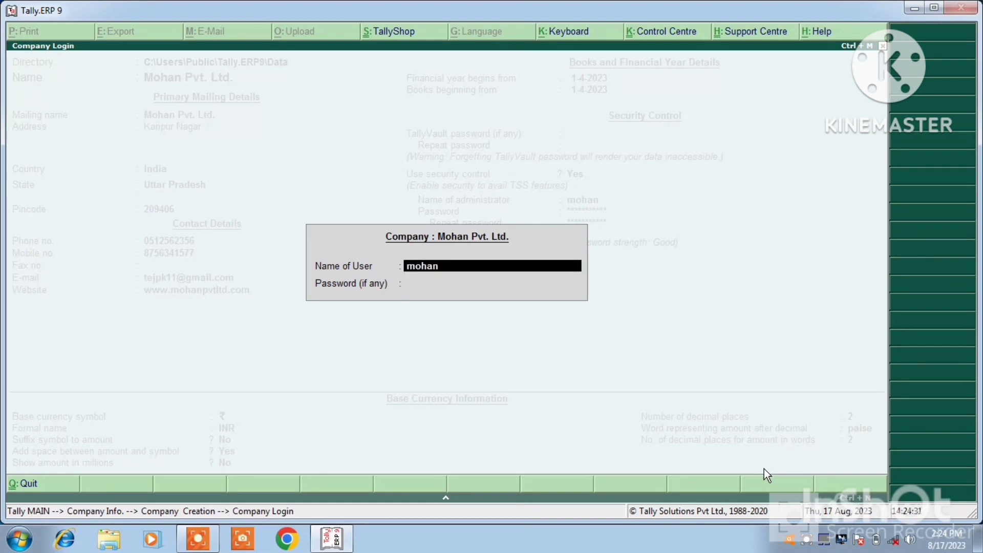
key("Return")
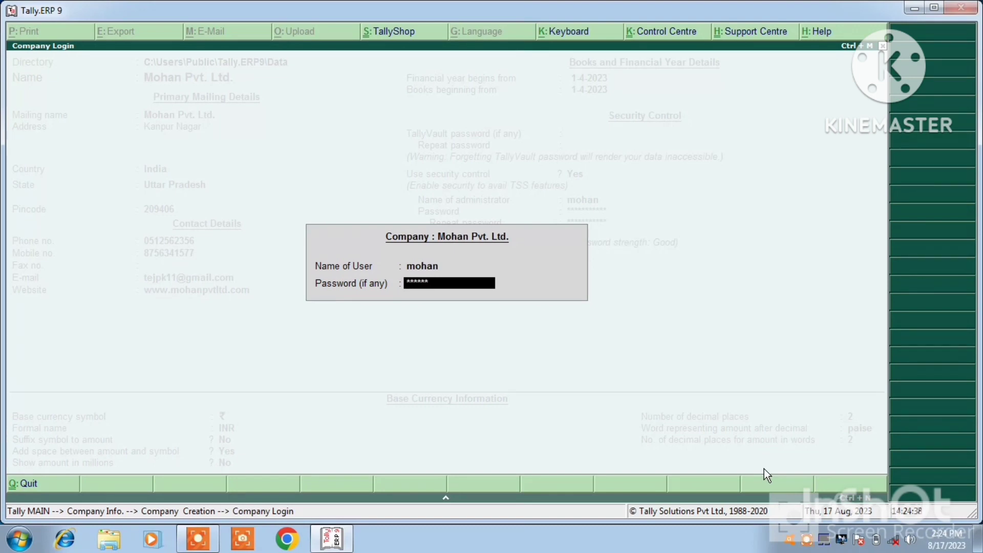
type("********")
key("Return")
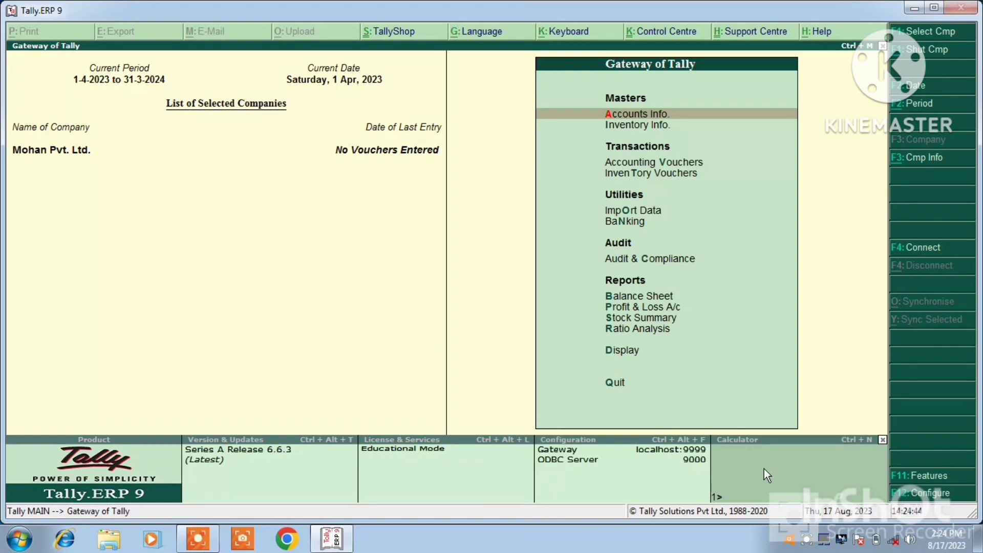
key("Escape")
key("n")
key("Escape")
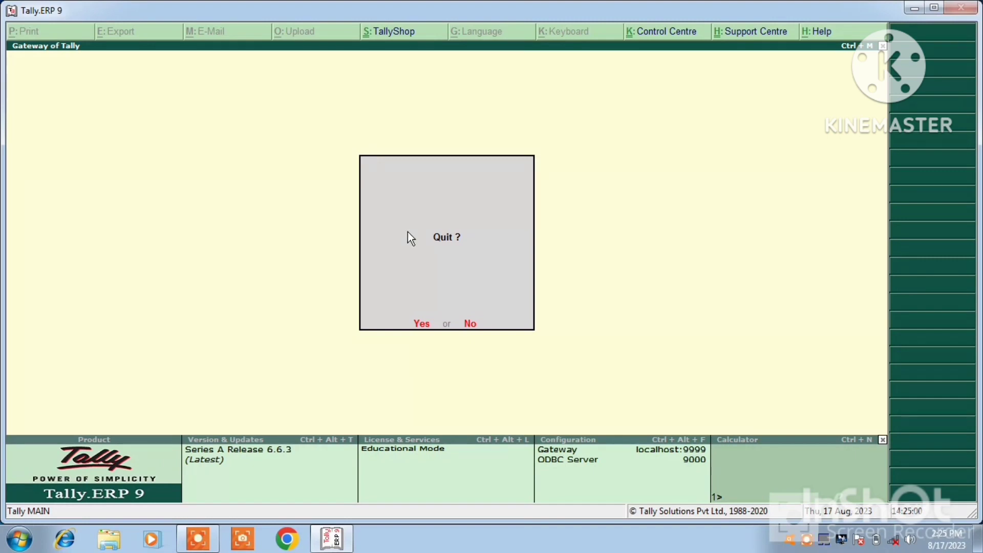
left_click(421, 323)
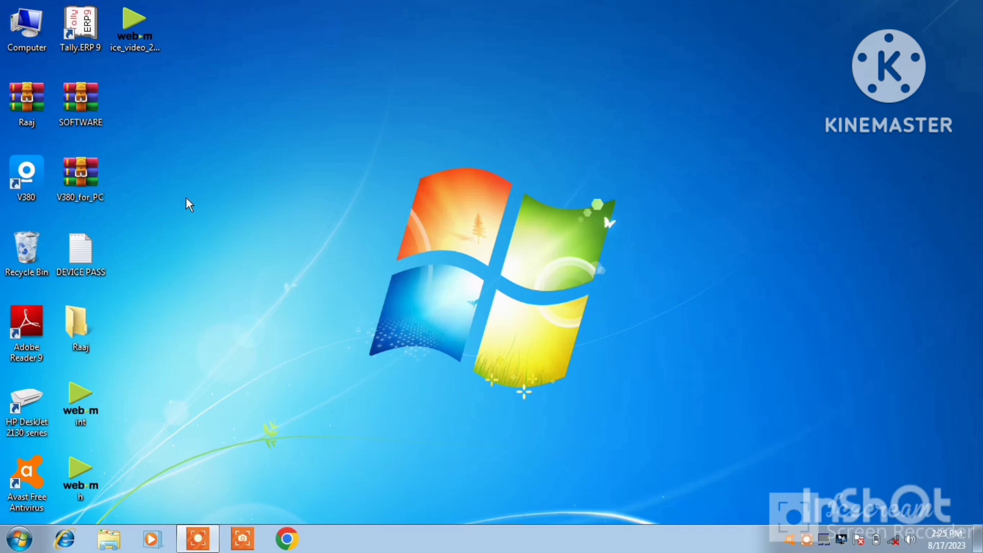
double_click(88, 46)
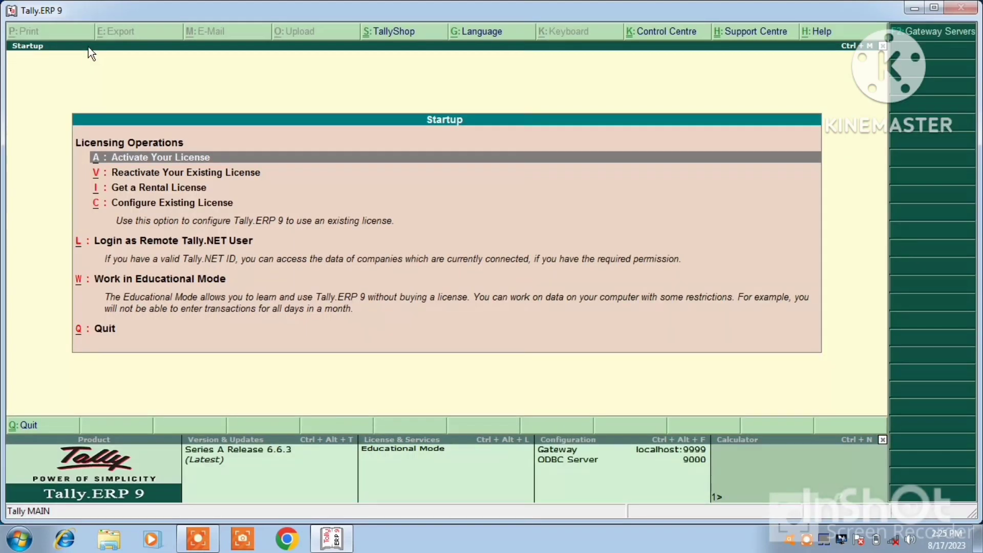
key("Escape")
key("n")
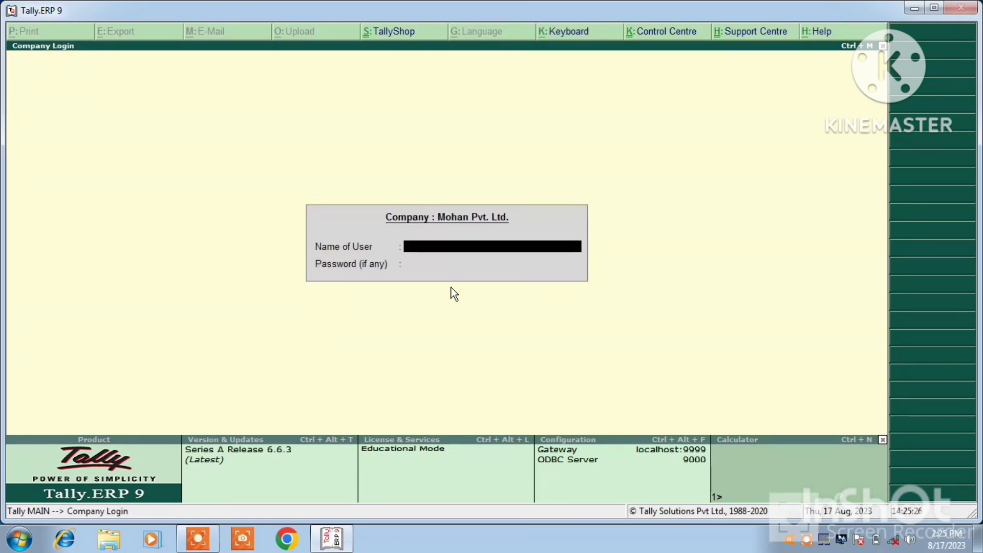
type("mohan")
key("Return")
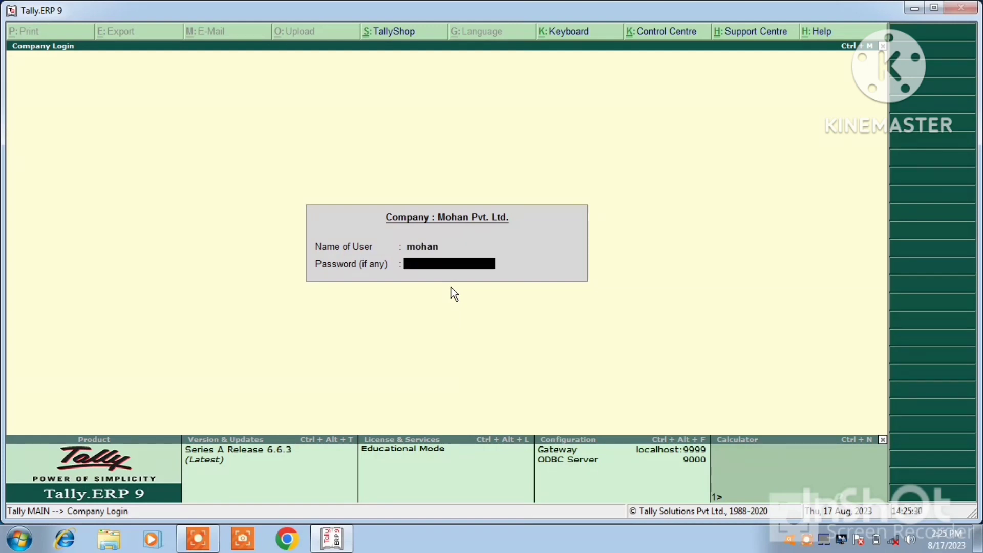
type("**")
key("Return")
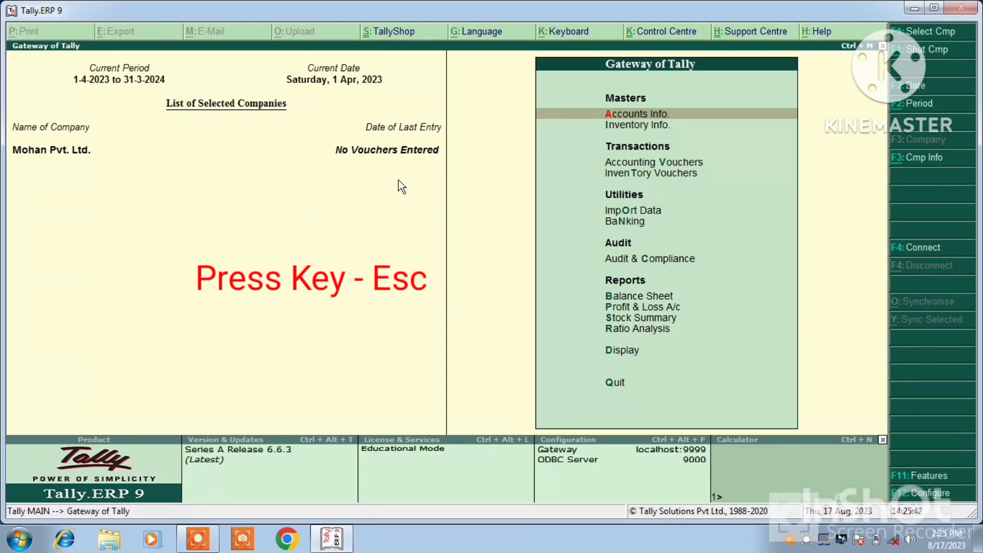
key("Escape")
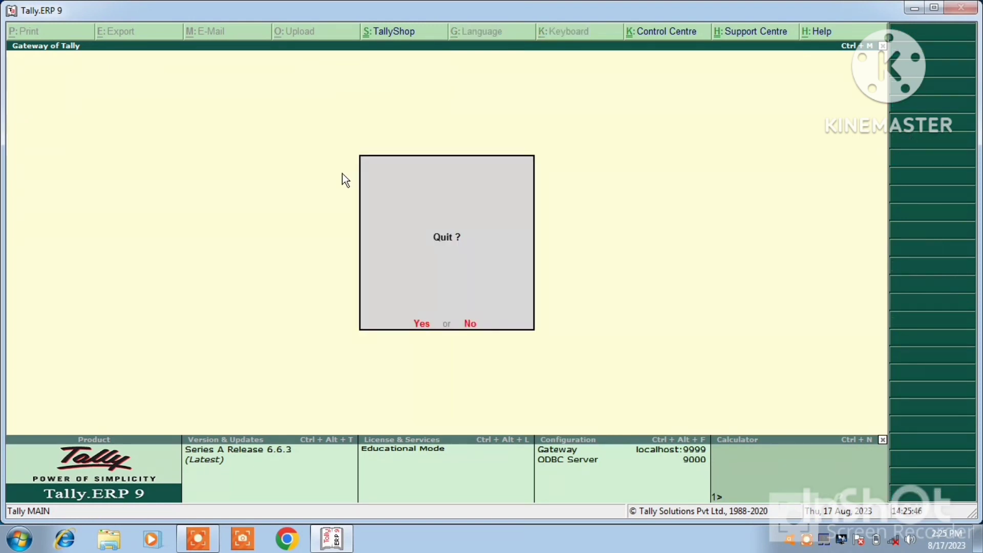
left_click(422, 325)
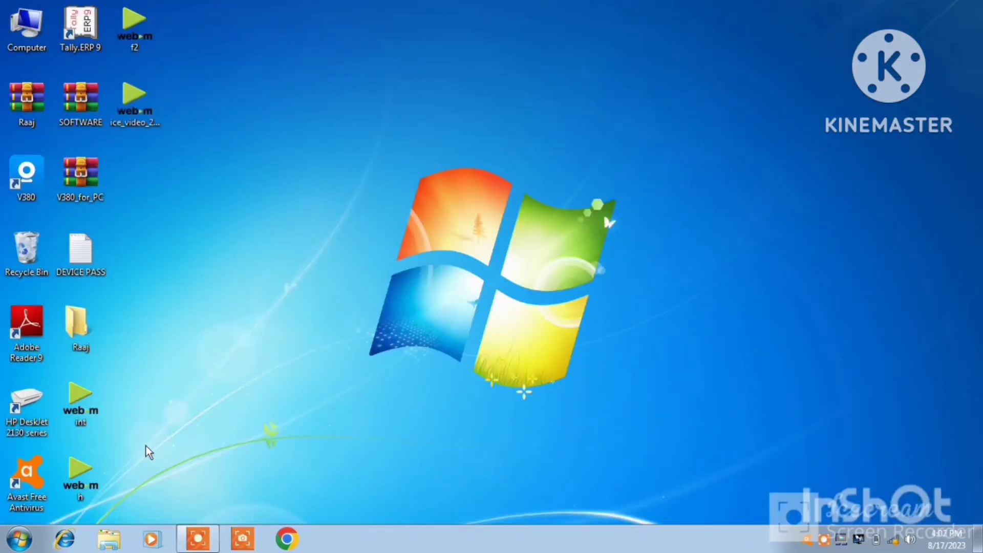
left_click(21, 540)
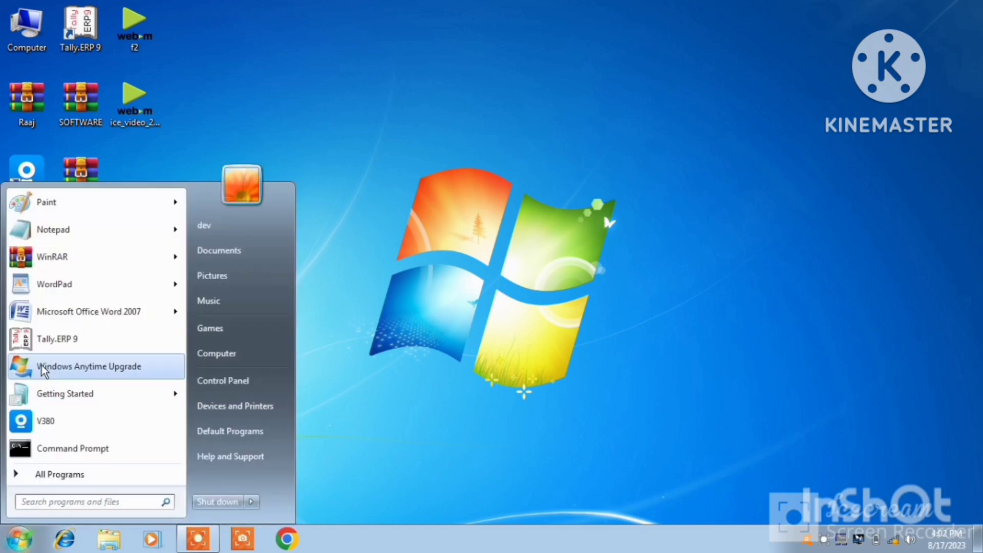
left_click(39, 342)
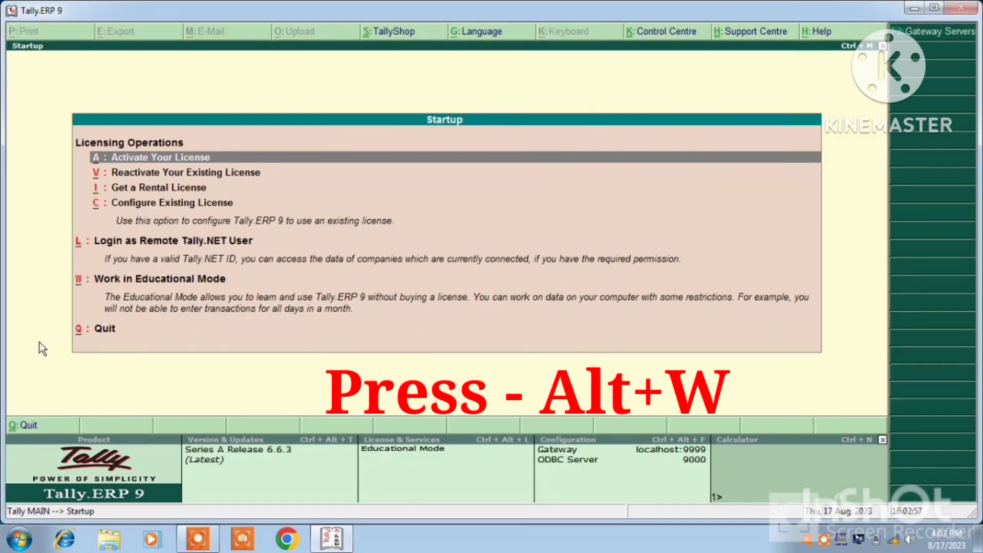
key("alt+w")
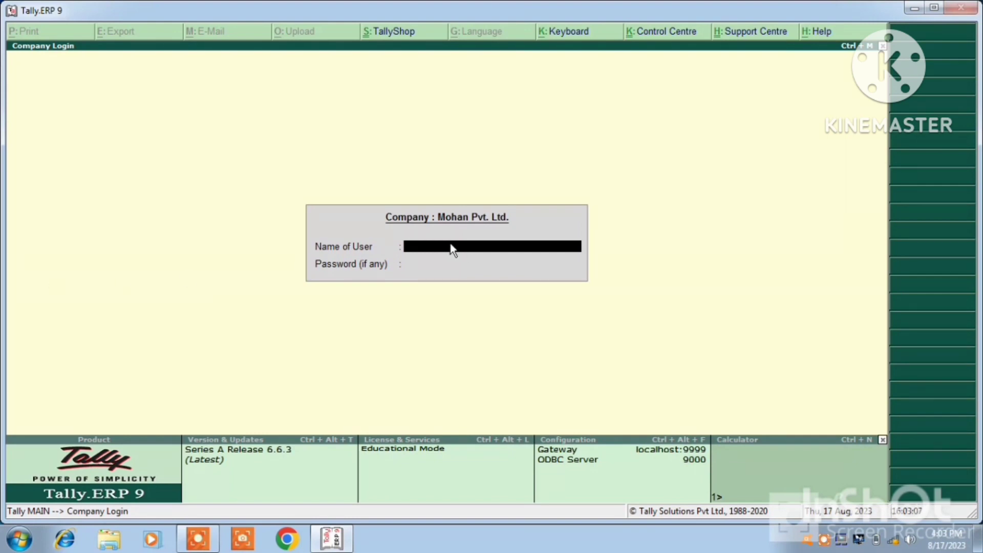
type("mohan")
key("Return")
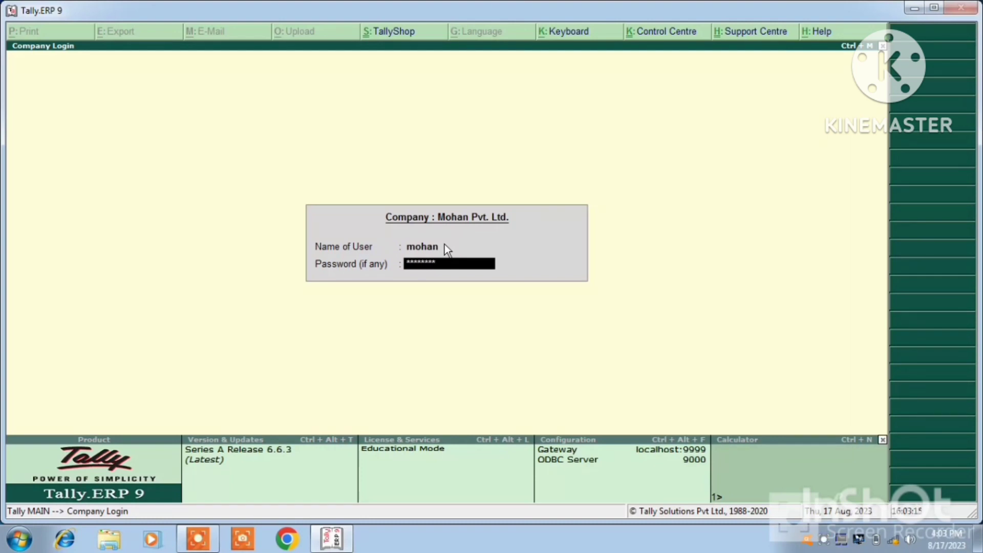
key("Return")
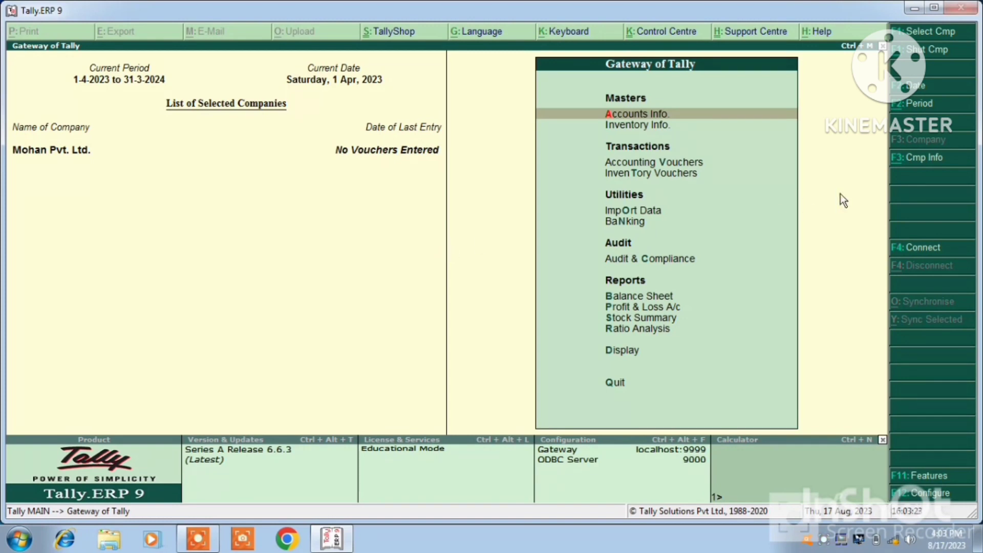
Step: Start a new company named RCSM PVT. LTD., keeping the matching mailing name
left_click(915, 163)
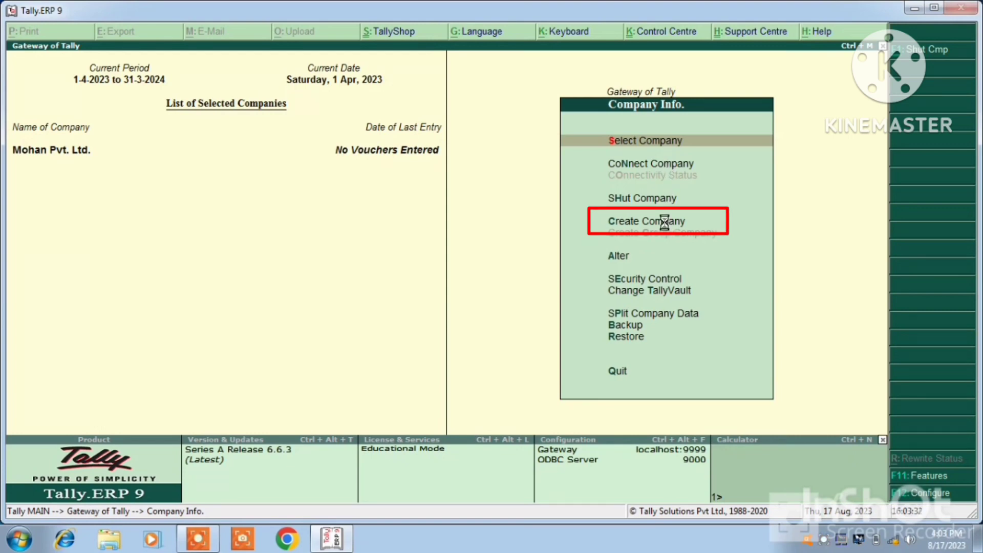
left_click(665, 222)
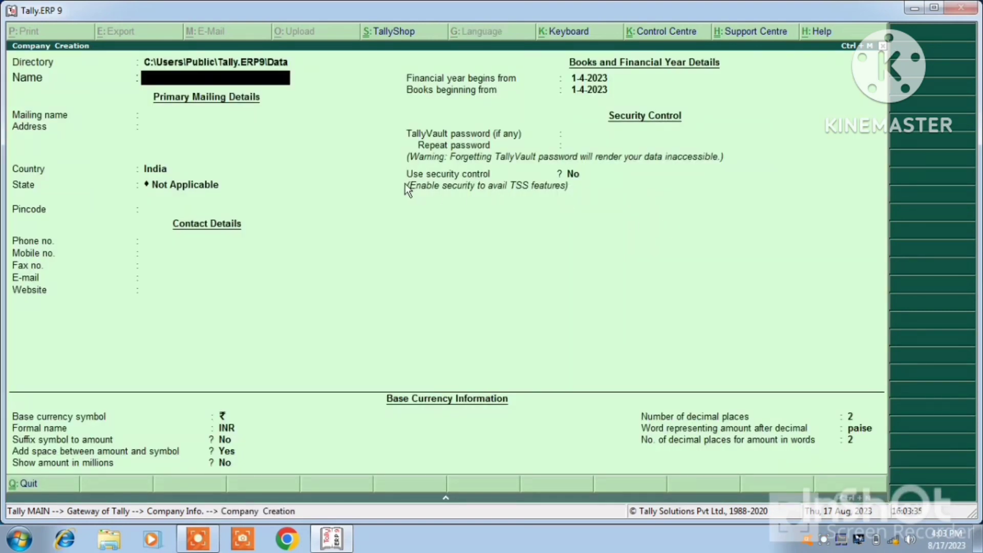
type("RCSM PVT.")
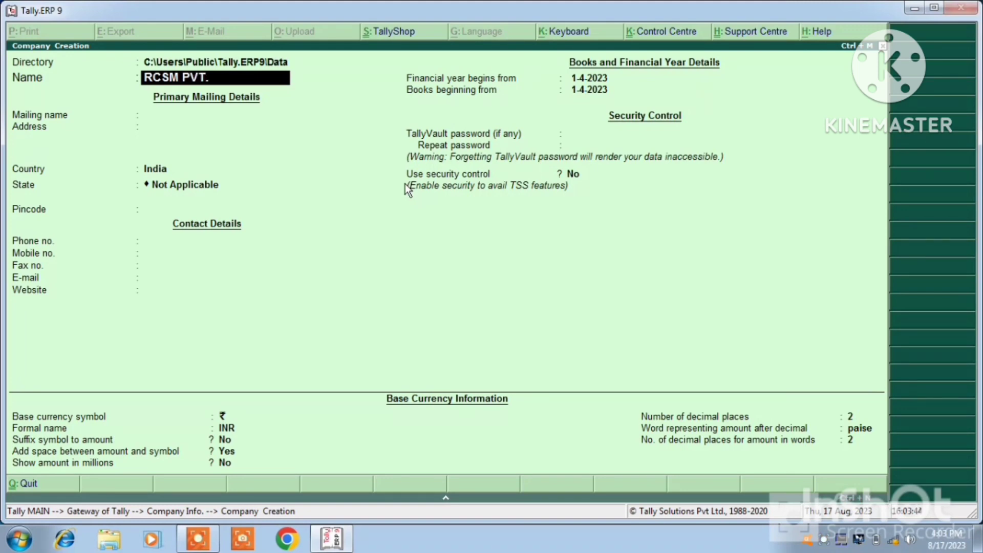
type(" LTD.")
key("Return")
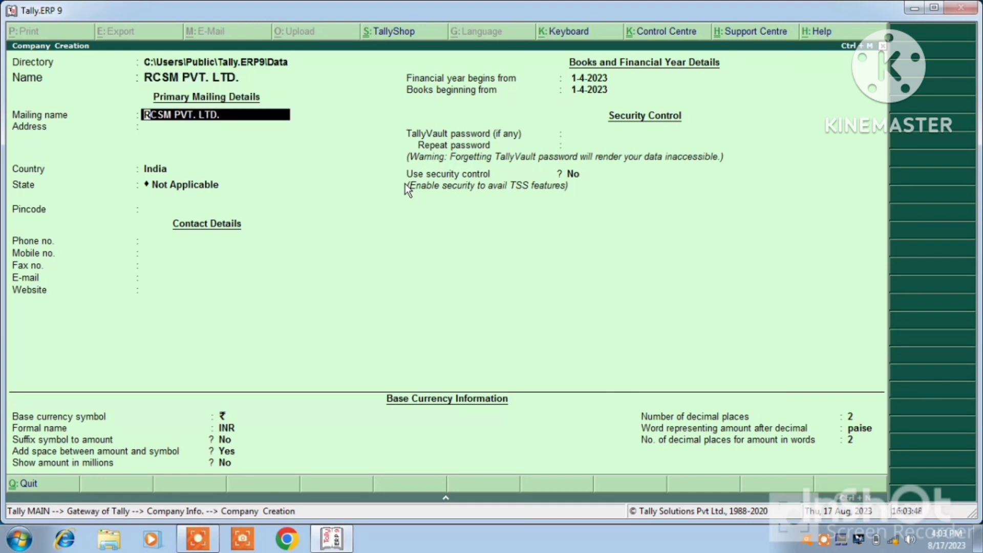
key("Return")
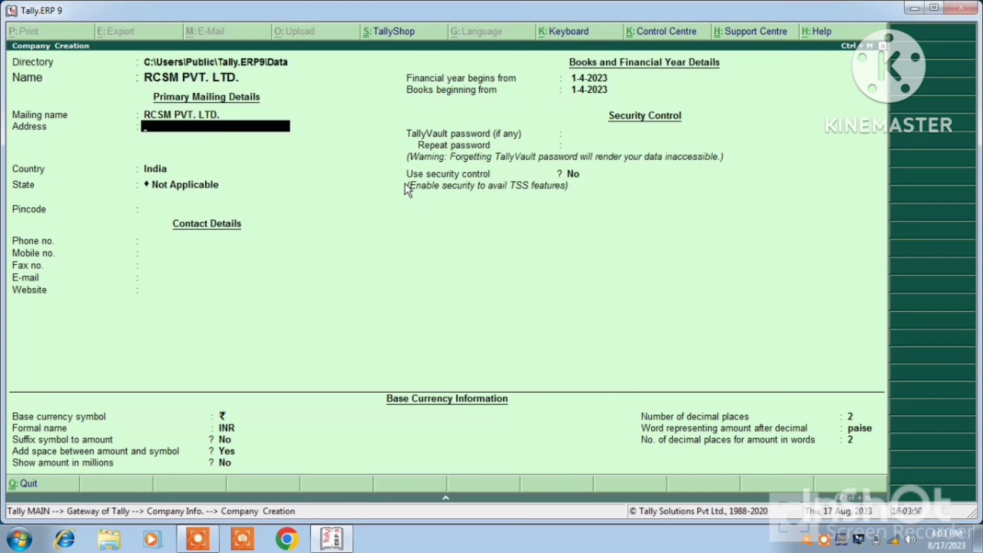
Step: Enter the address NAUBASTA KANPUR and move on to the Country field
type("NAUBASTA")
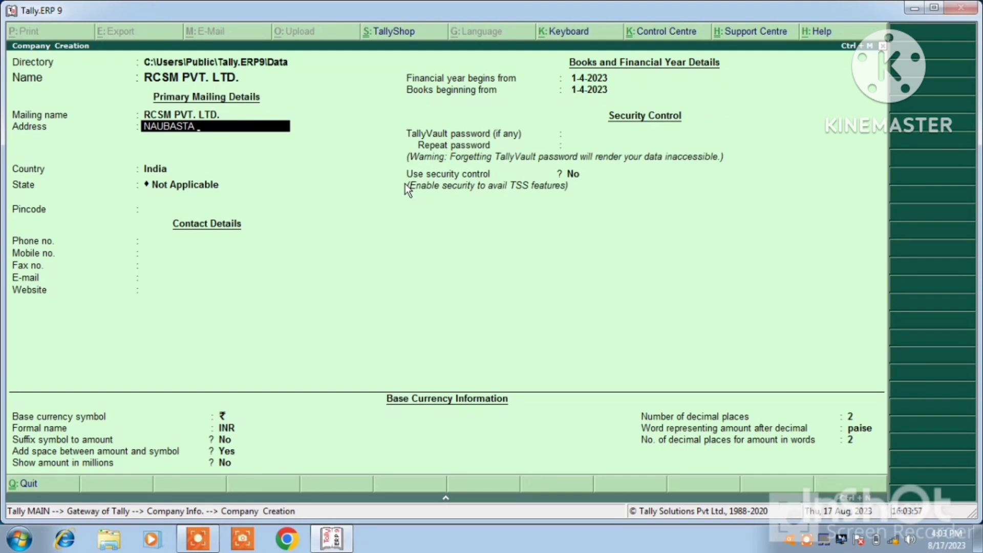
type(" KANPUR")
key("Return")
key("Return")
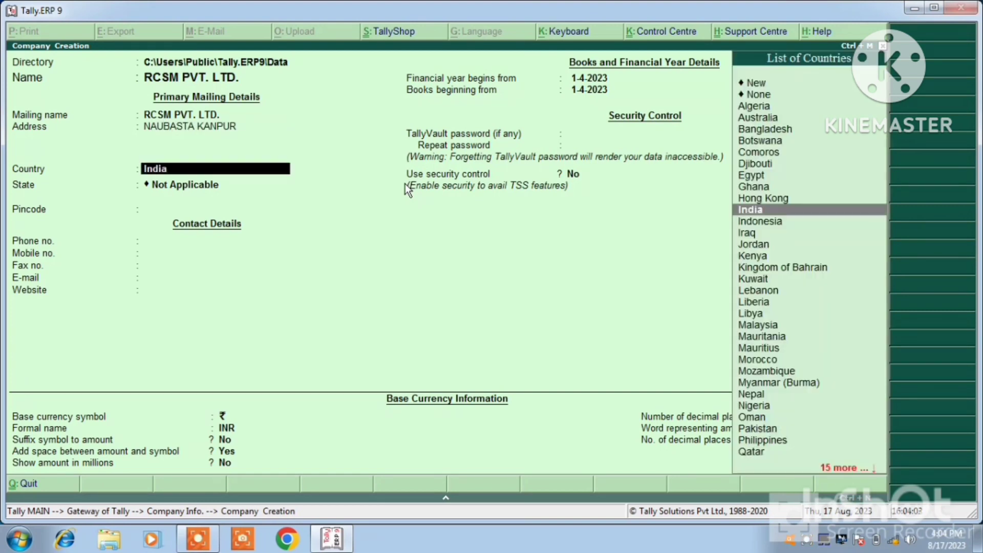
key("Return")
Step: Set the state to Uttar Pradesh and fill in the pincode, phone and mobile numbers
type("U")
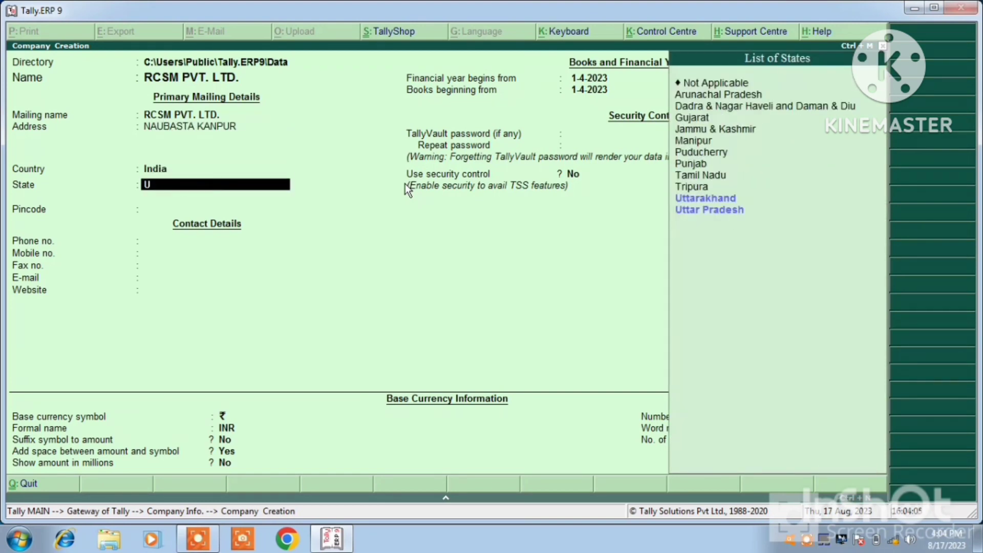
key("Down")
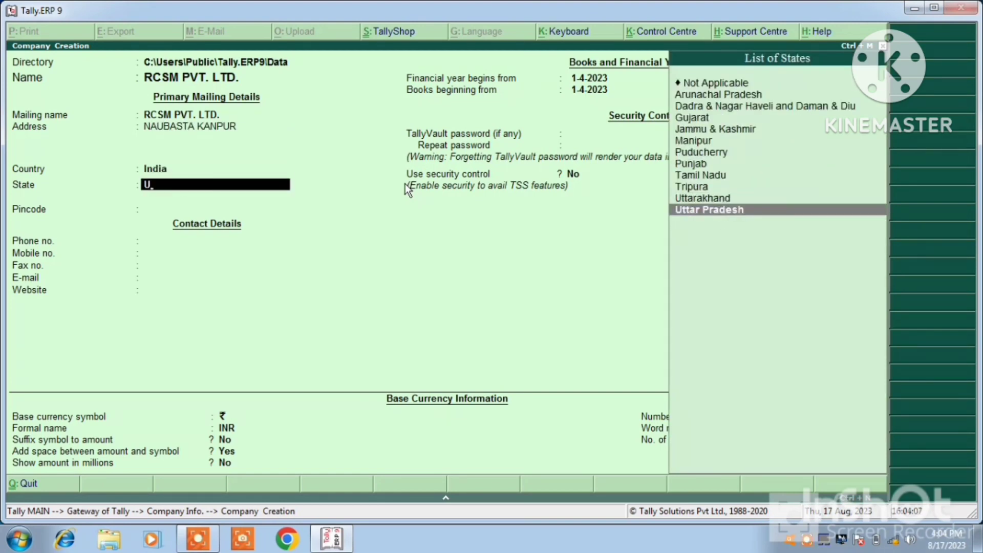
key("Return")
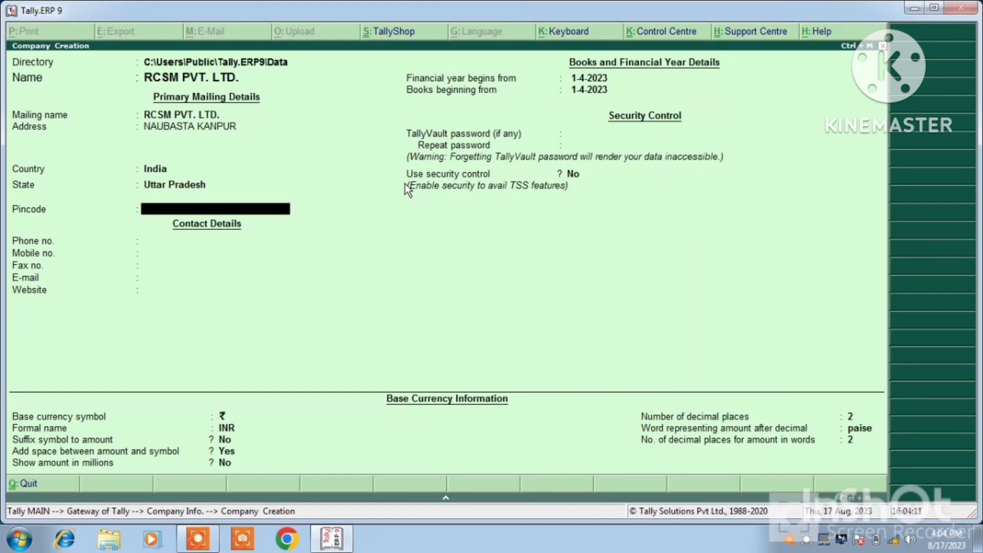
type("209409")
key("Return")
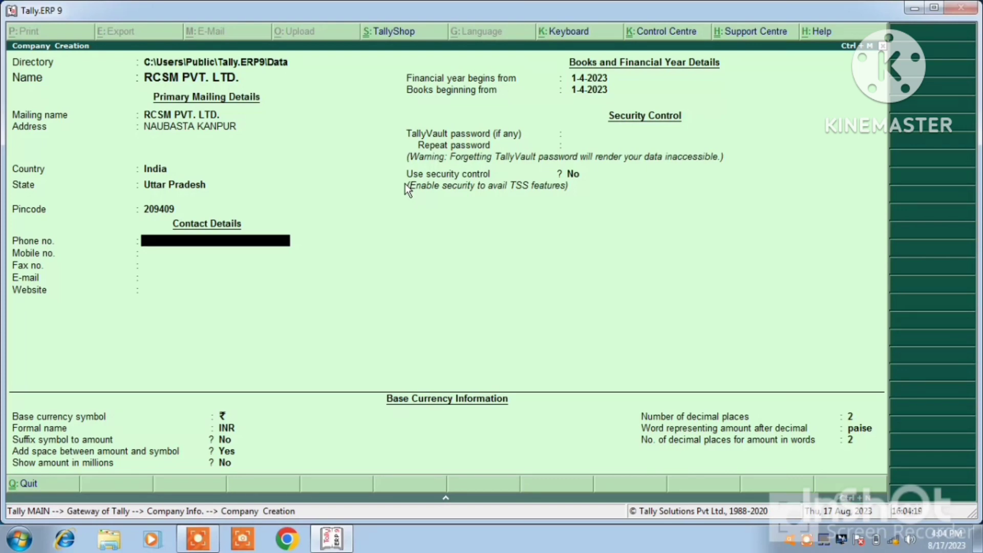
key("Return")
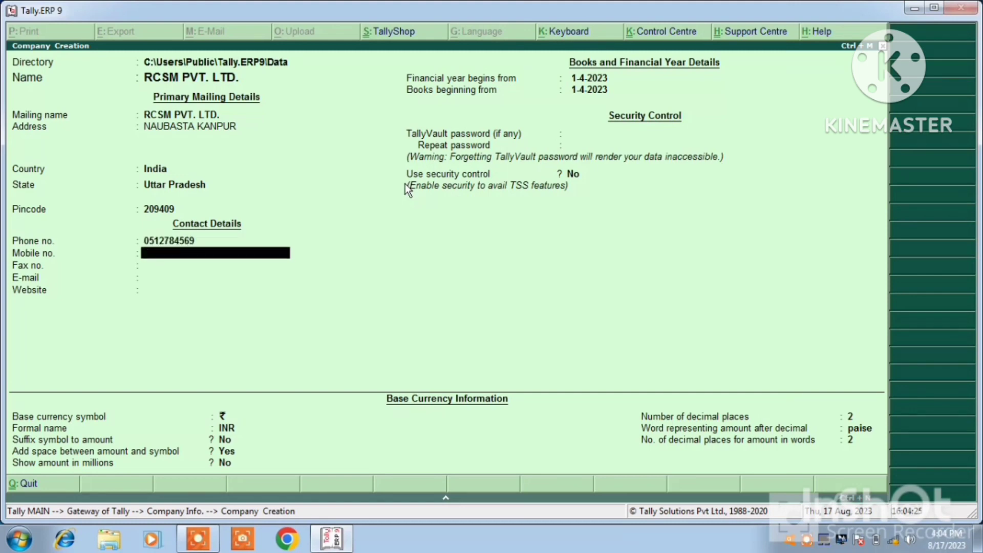
key("Return")
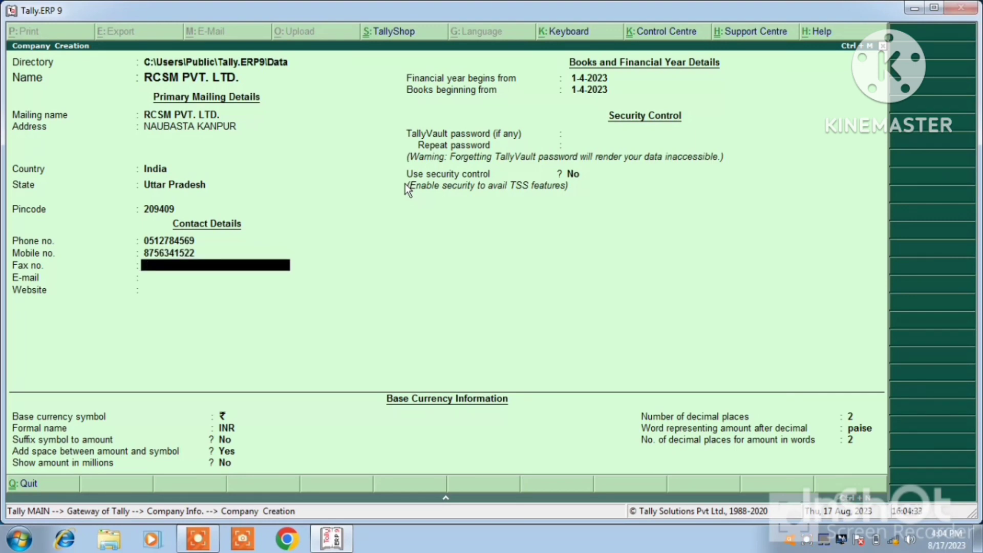
Step: Leave fax, e-mail, website, TallyVault and security blank, keep default year and currency, and save
key("Return")
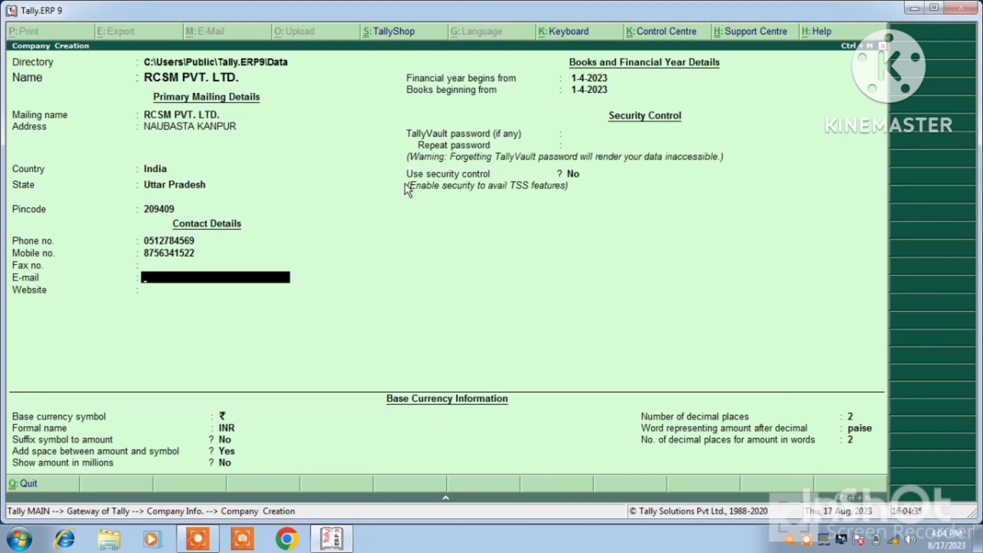
key("Return")
key("Return")
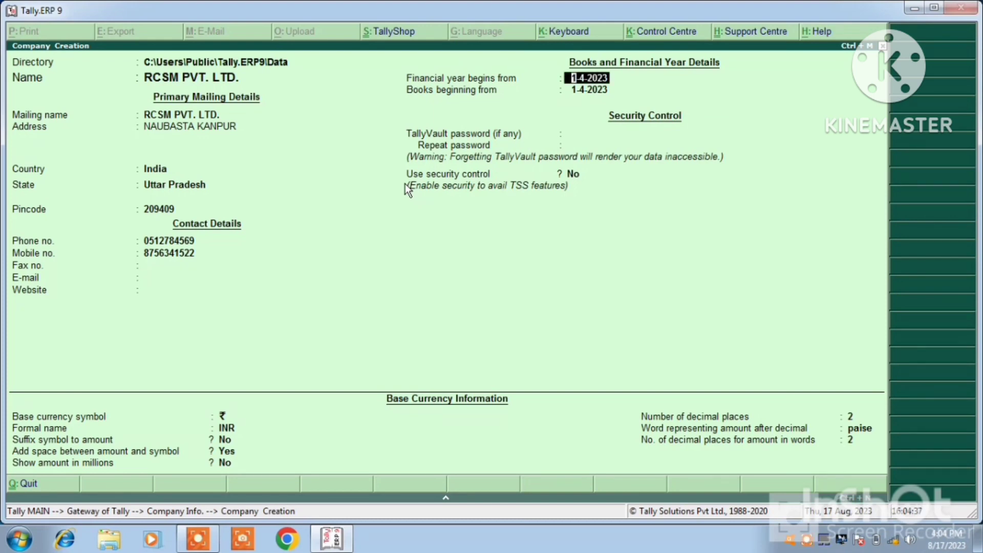
key("Return")
key("Return")
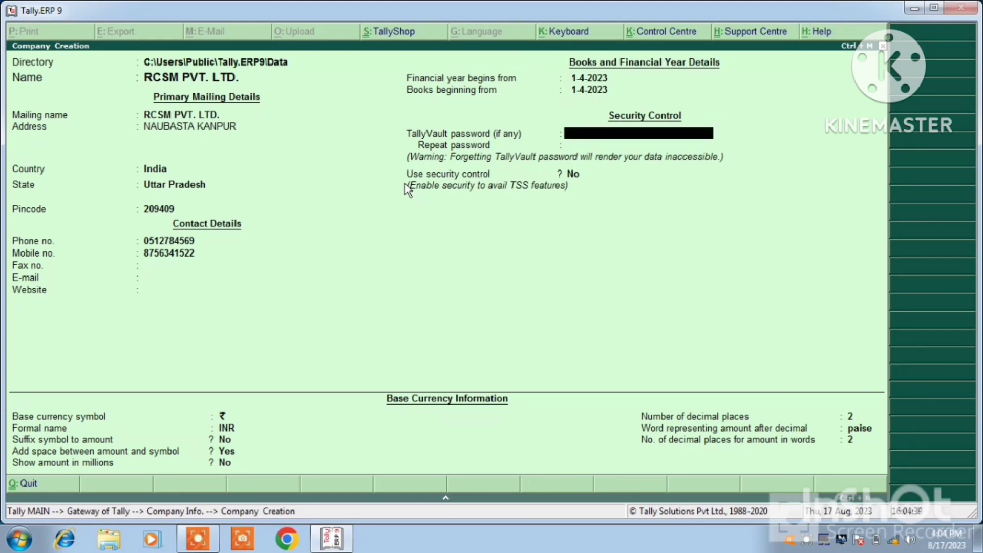
key("Return")
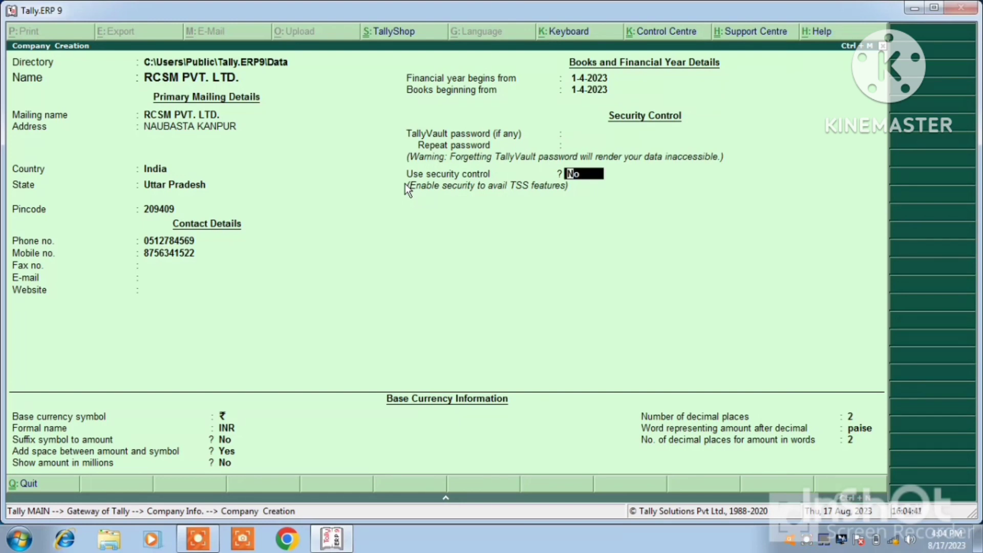
key("Return")
key("Return")
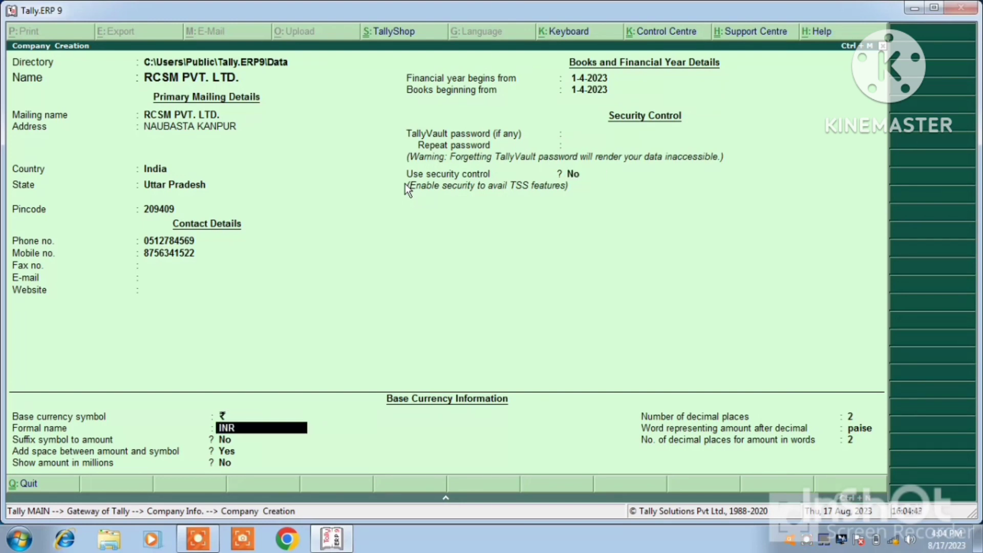
key("Return")
key("Return")
key("Return")
key("Return")
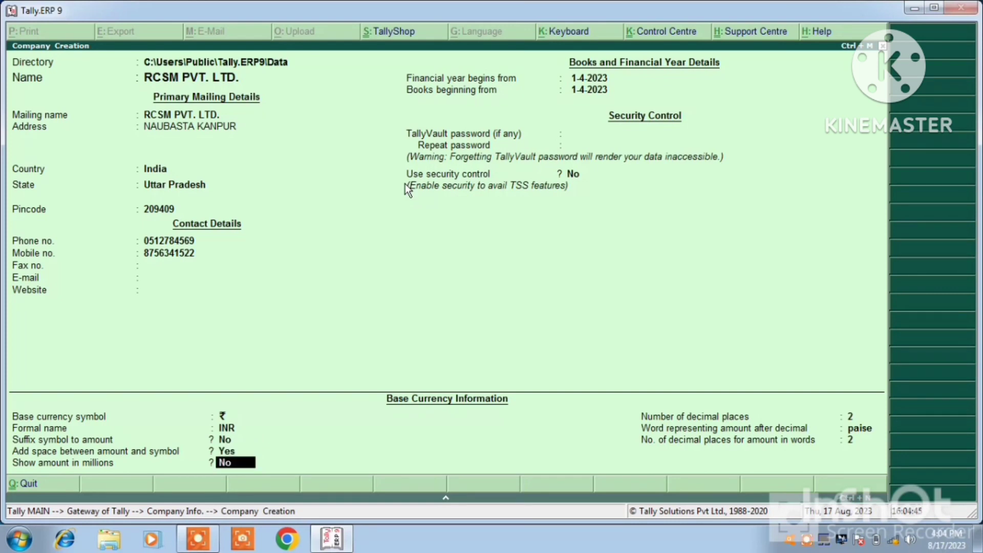
key("Return")
key("Return")
key("Return")
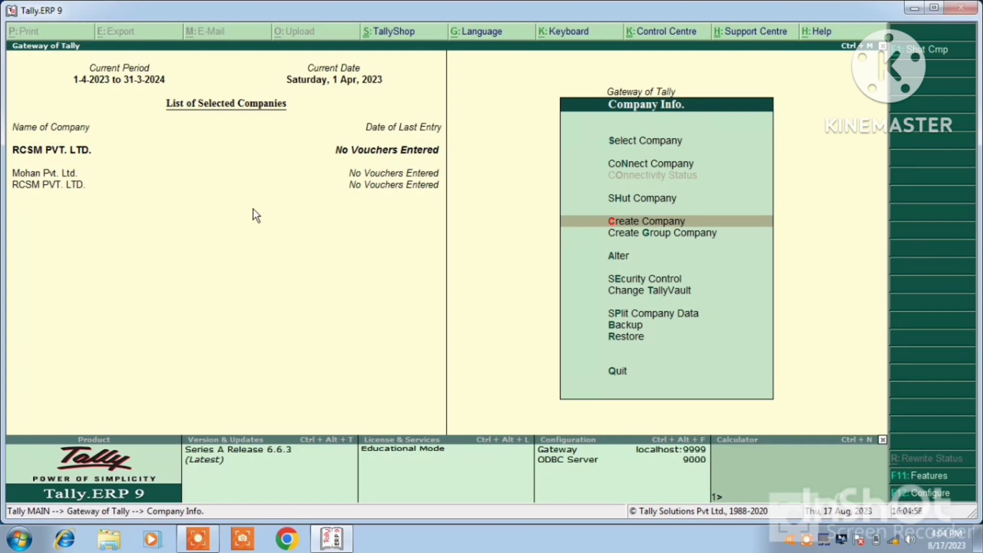
Step: Cancel quitting and make RCSM PVT. LTD. the current company
key("Escape")
key("Escape")
key("n")
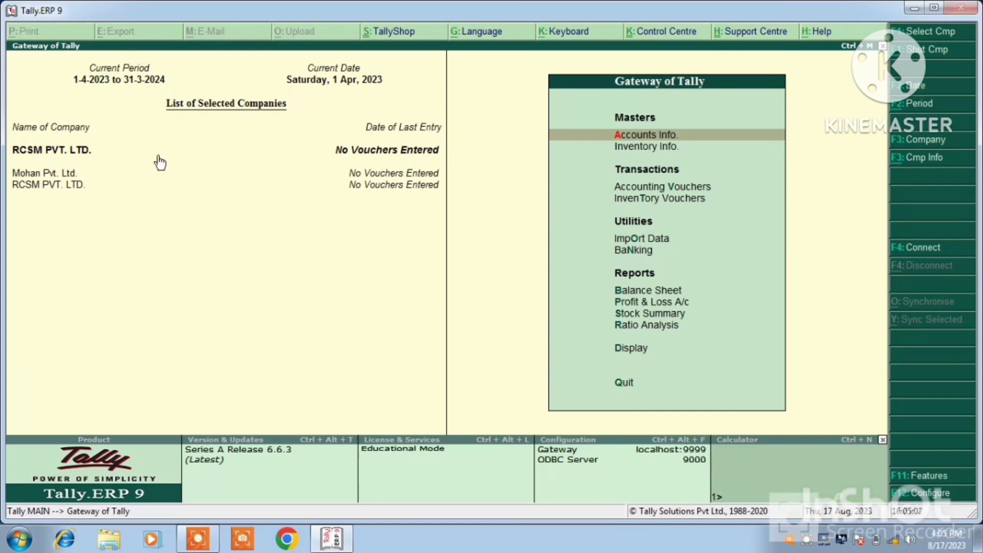
left_click(72, 157)
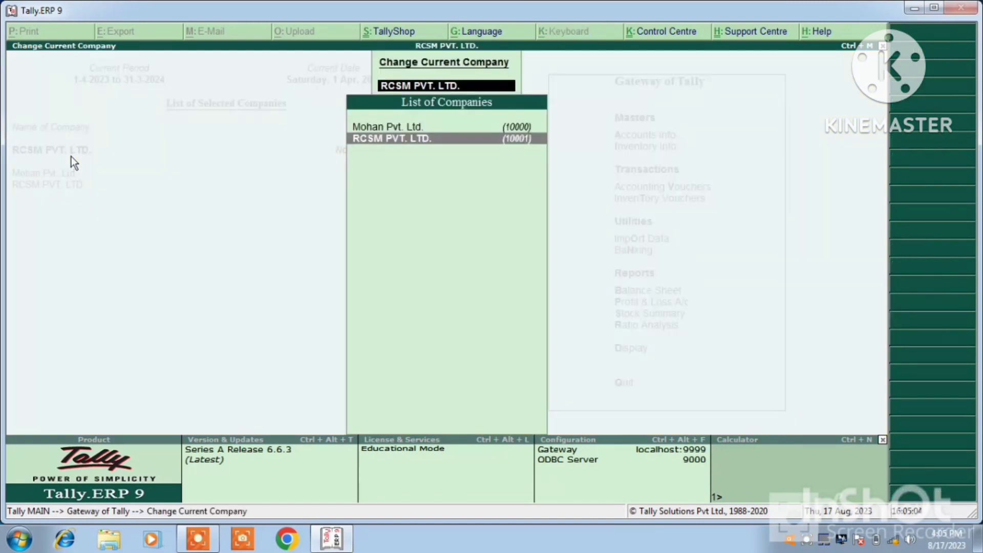
left_click(411, 139)
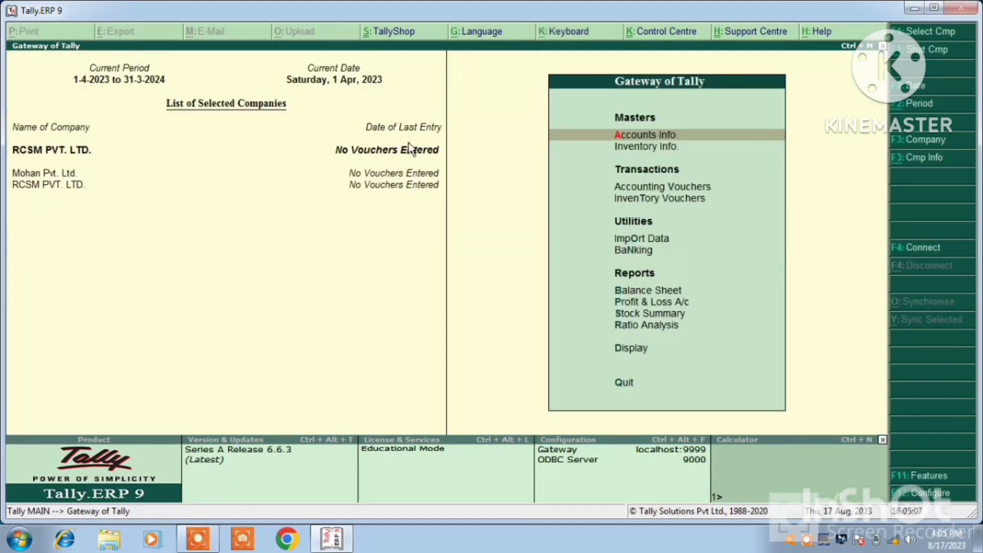
Step: Quit Tally.ERP 9 and relaunch it from the desktop icon
left_click(624, 384)
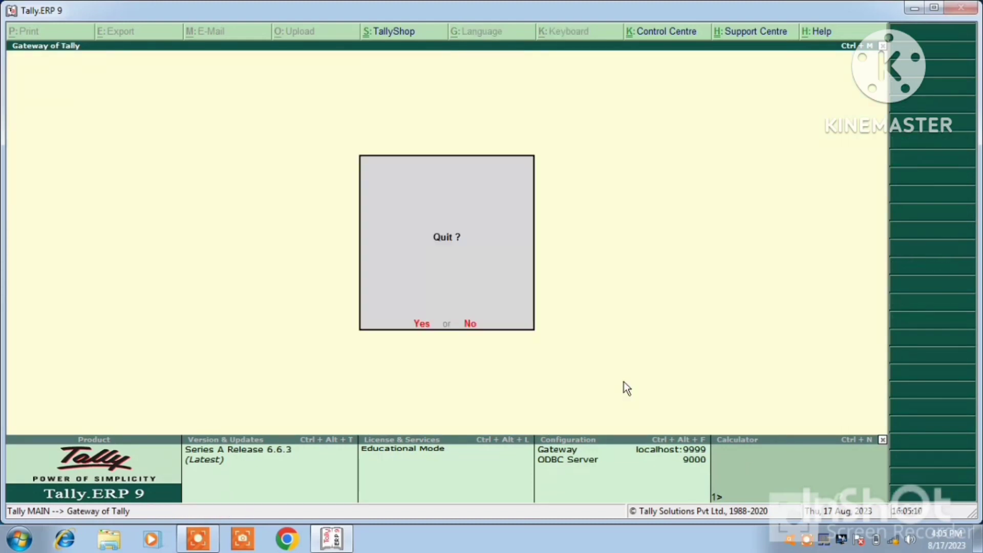
left_click(422, 323)
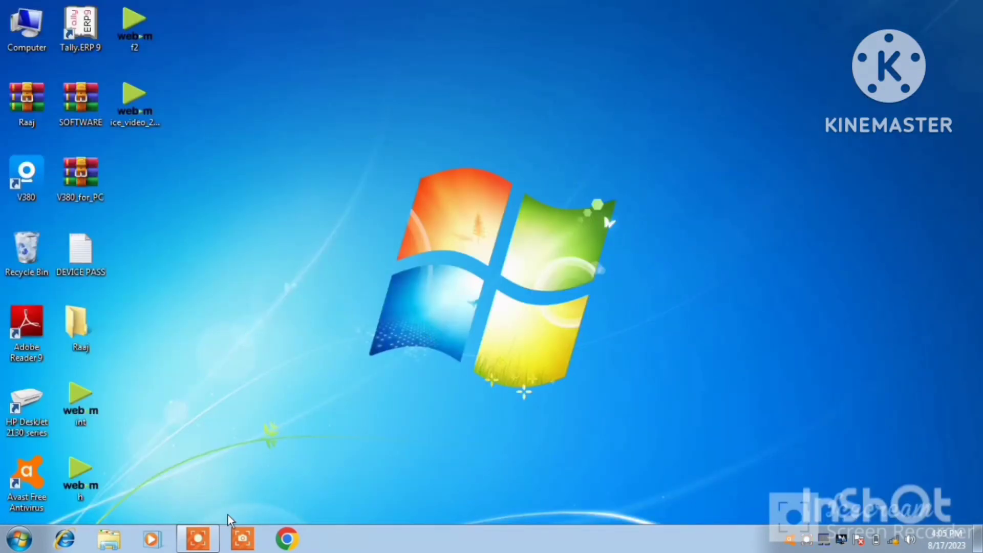
mouse_move(211, 541)
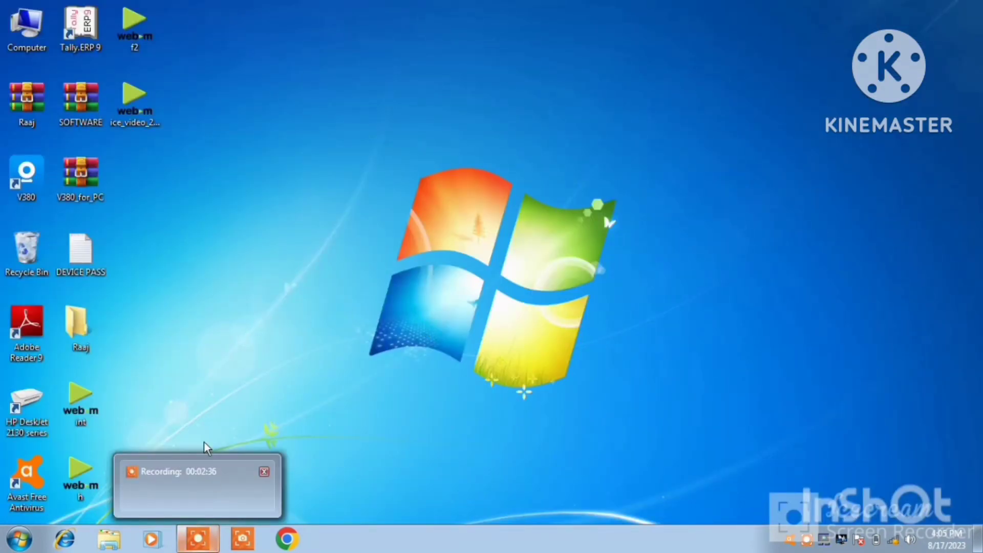
double_click(81, 45)
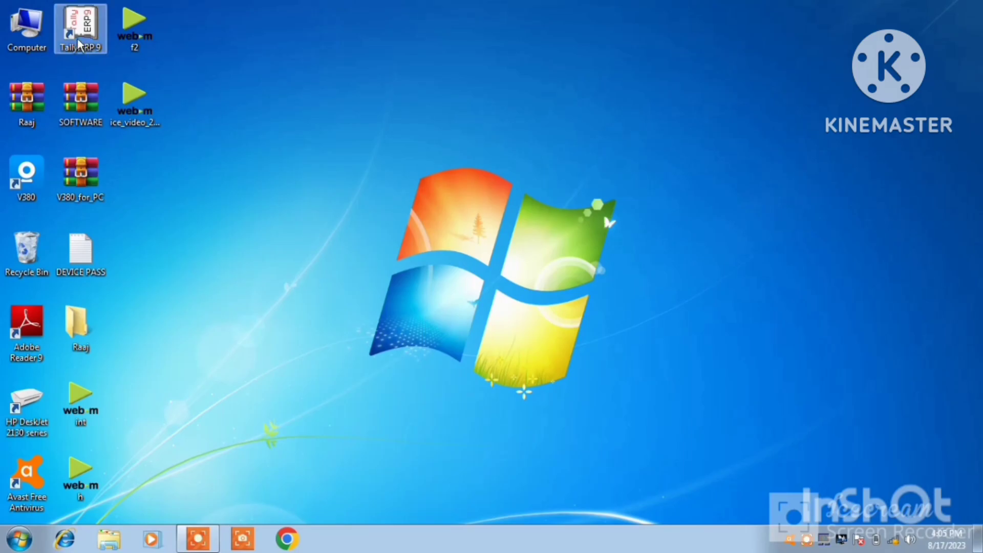